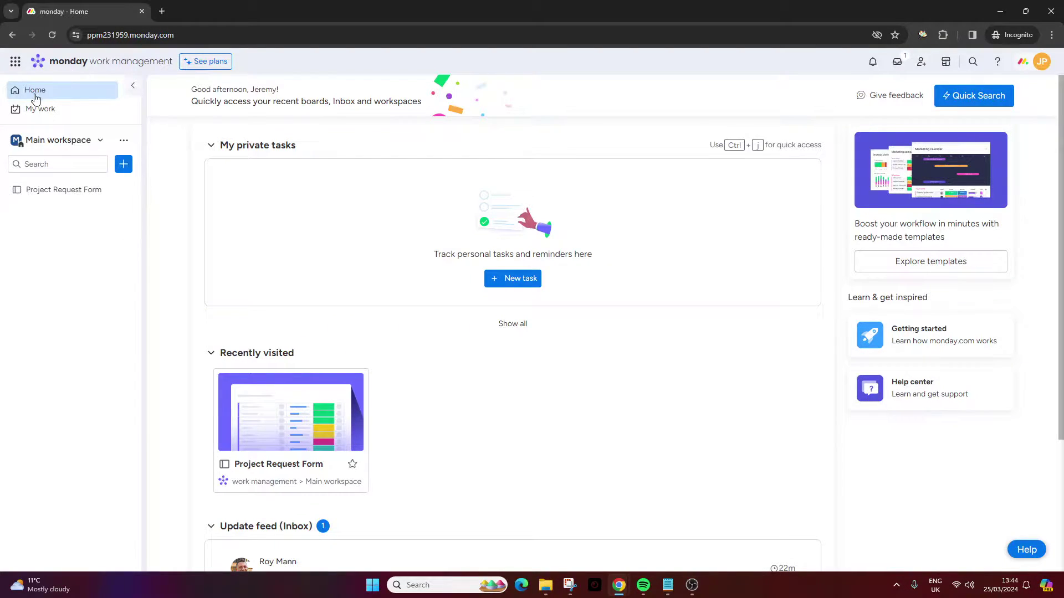
# Dismiss the add-item menu and open the Project Request Form board with its This Month and Next month groups.
pyautogui.click(124, 165)
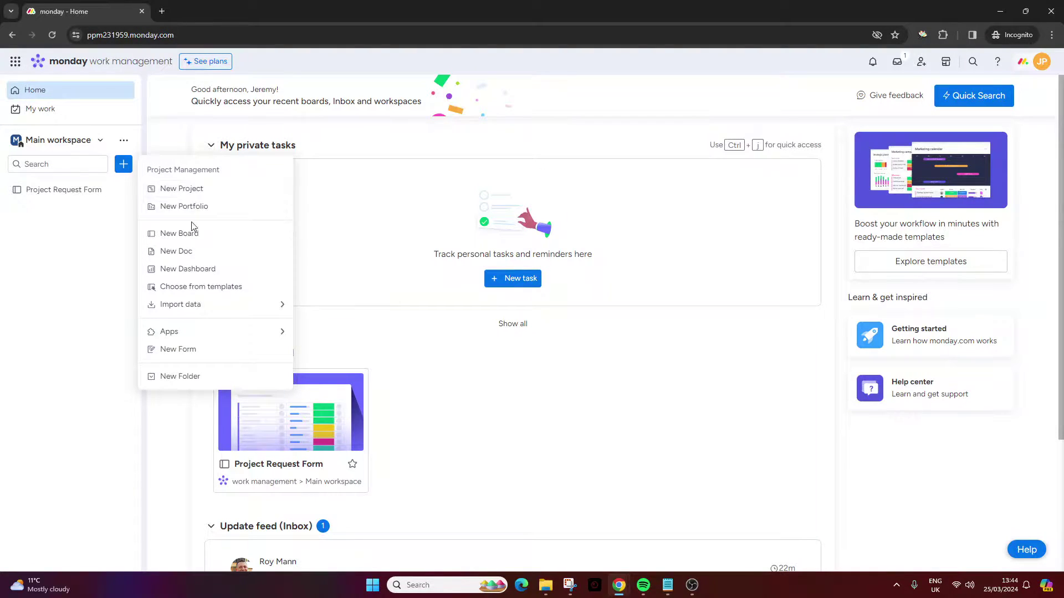
pyautogui.click(95, 251)
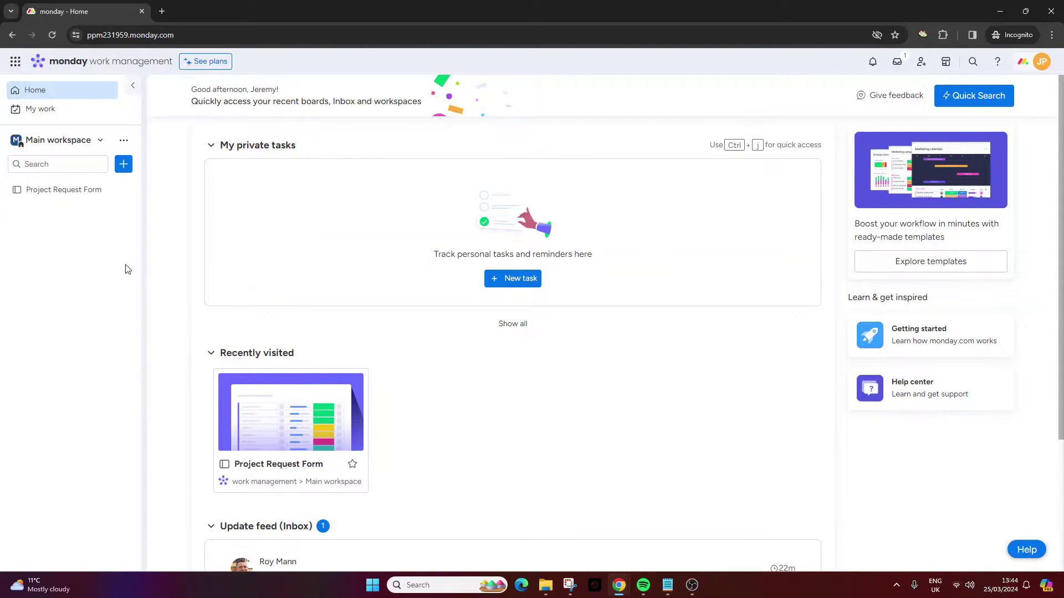
pyautogui.click(96, 192)
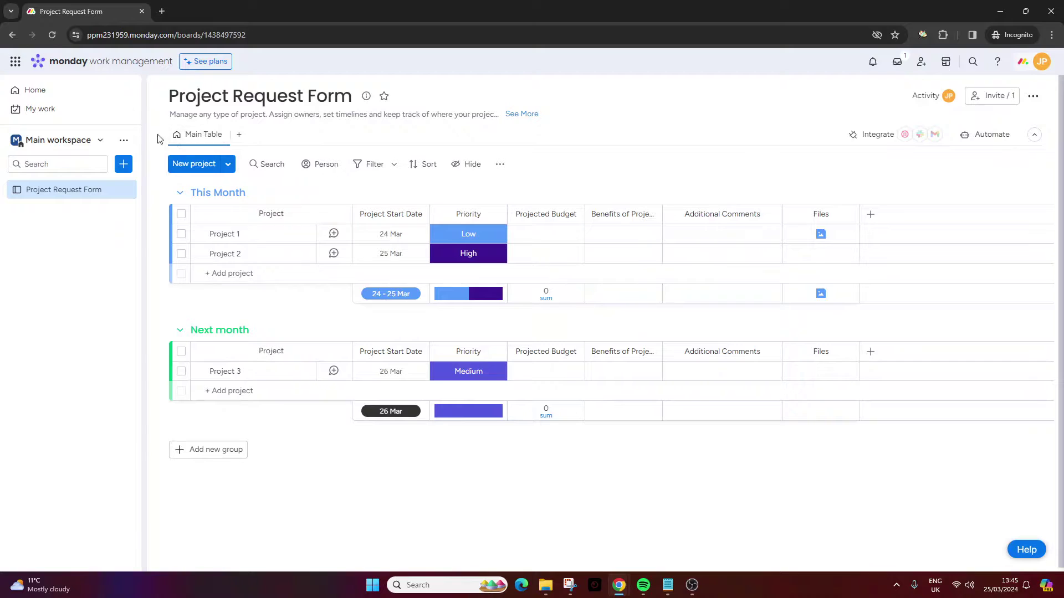
# Add a Form view to the board and name its tab 'Project Request Form'.
pyautogui.click(241, 136)
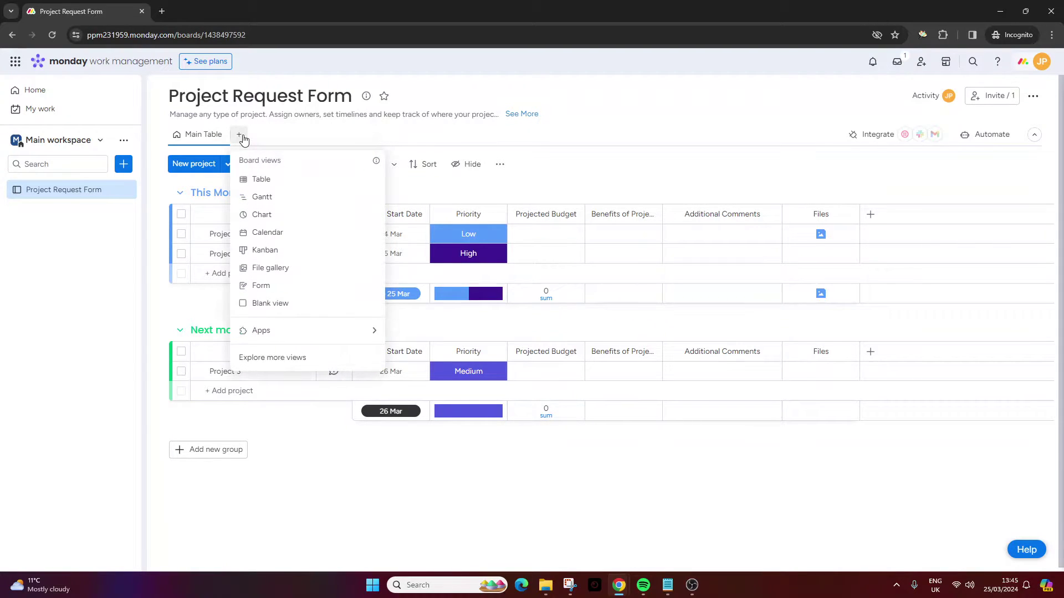
pyautogui.click(284, 284)
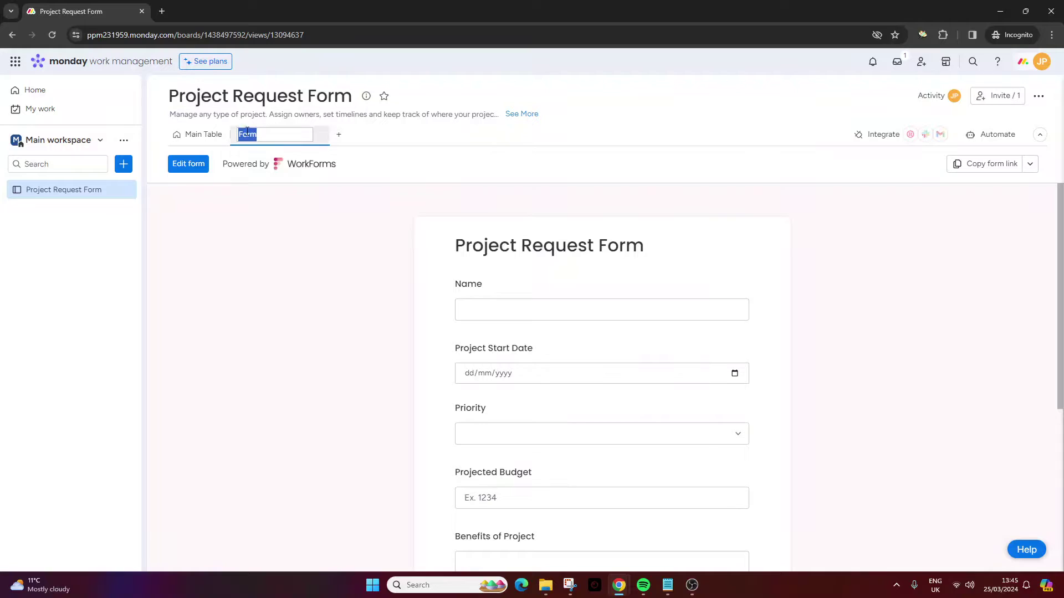
pyautogui.click(239, 134)
pyautogui.write('Feo')
pyautogui.write('ject Req')
pyautogui.write('uest')
pyautogui.press('Return')
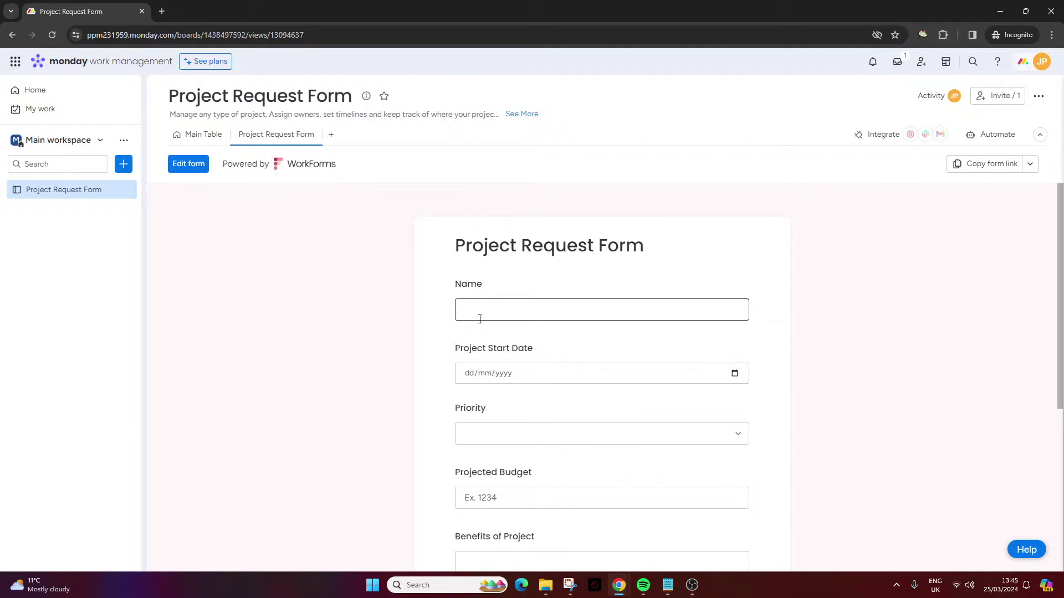
pyautogui.scroll(-2, 536, 357)
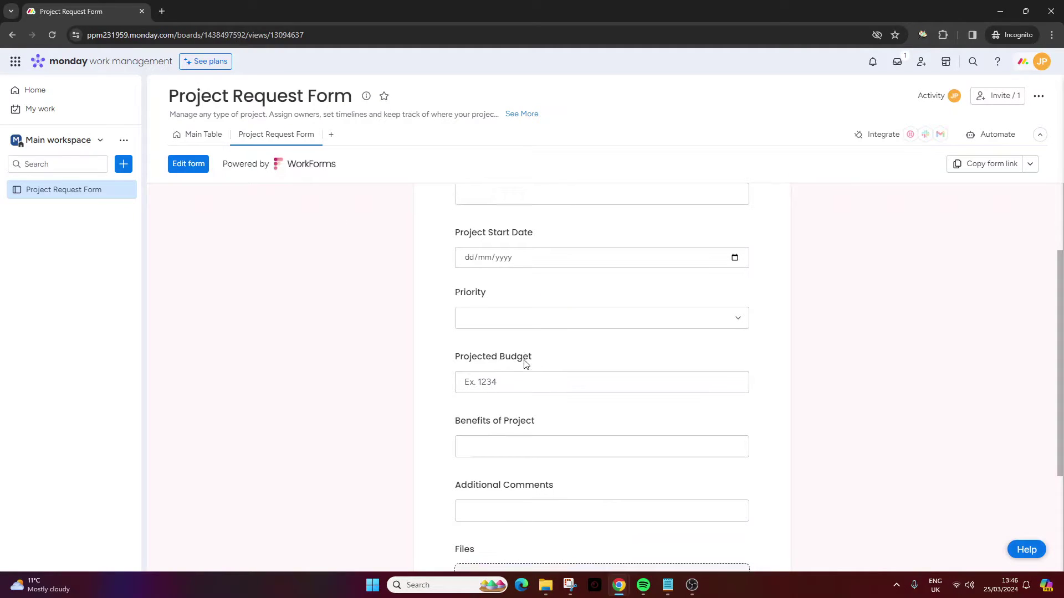
pyautogui.scroll(-3, 526, 383)
pyautogui.scroll(4, 530, 397)
pyautogui.scroll(1, 529, 398)
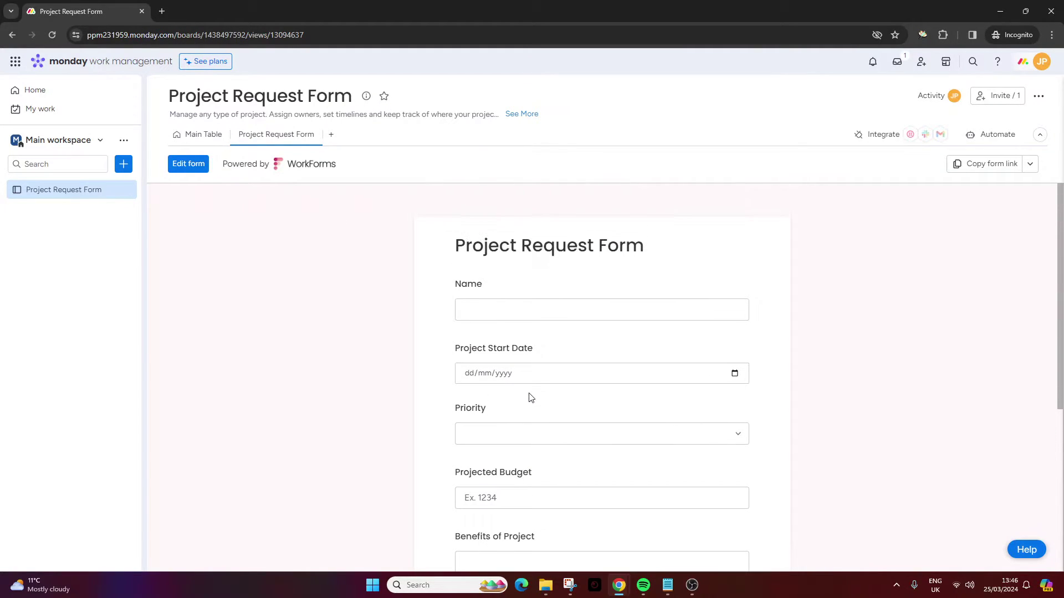
pyautogui.click(195, 135)
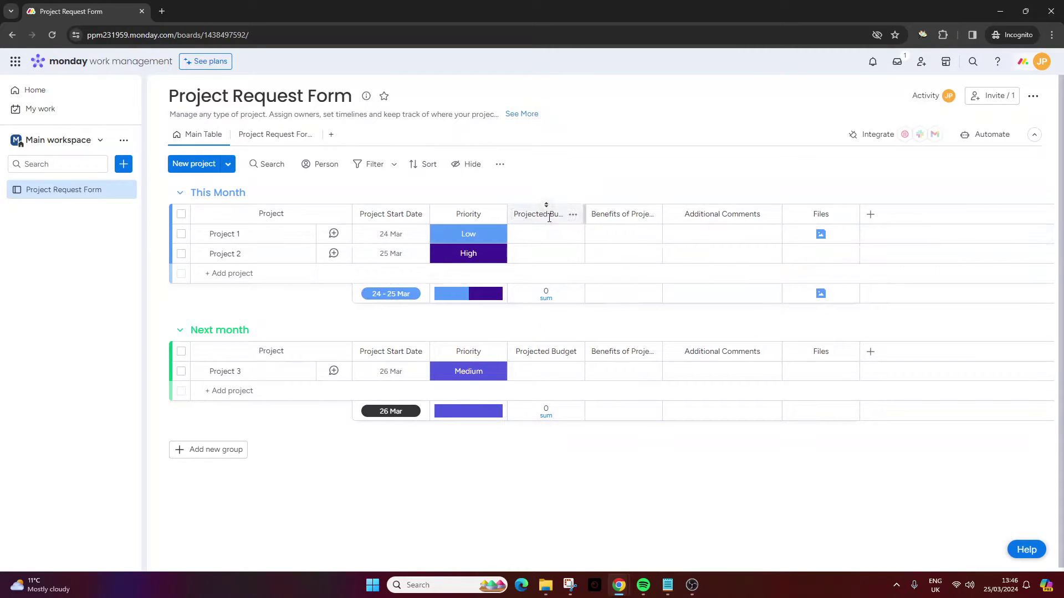
pyautogui.moveTo(799, 211); pyautogui.dragTo(548, 220)
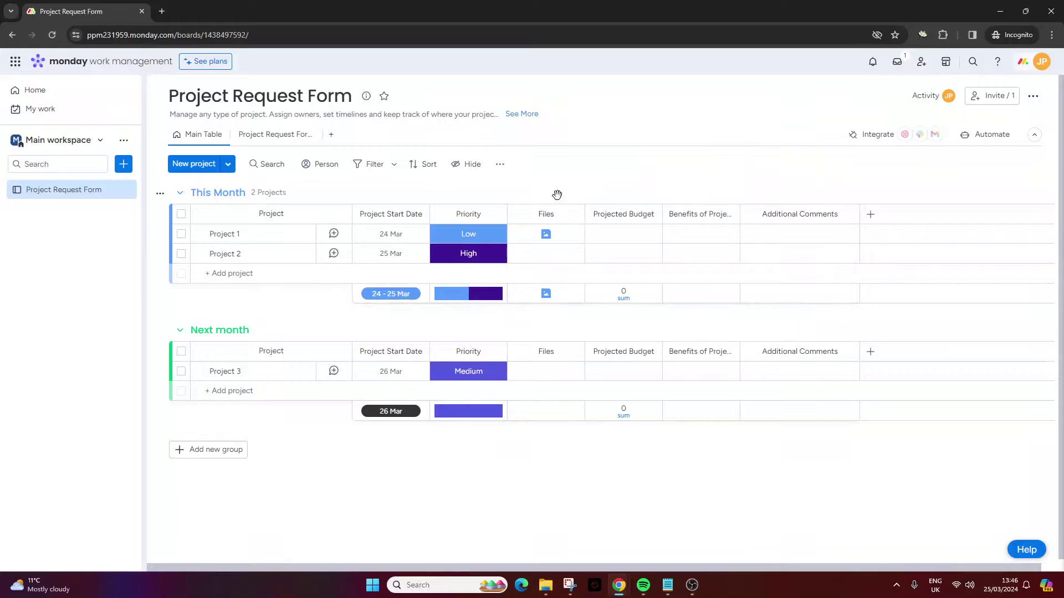
pyautogui.click(255, 138)
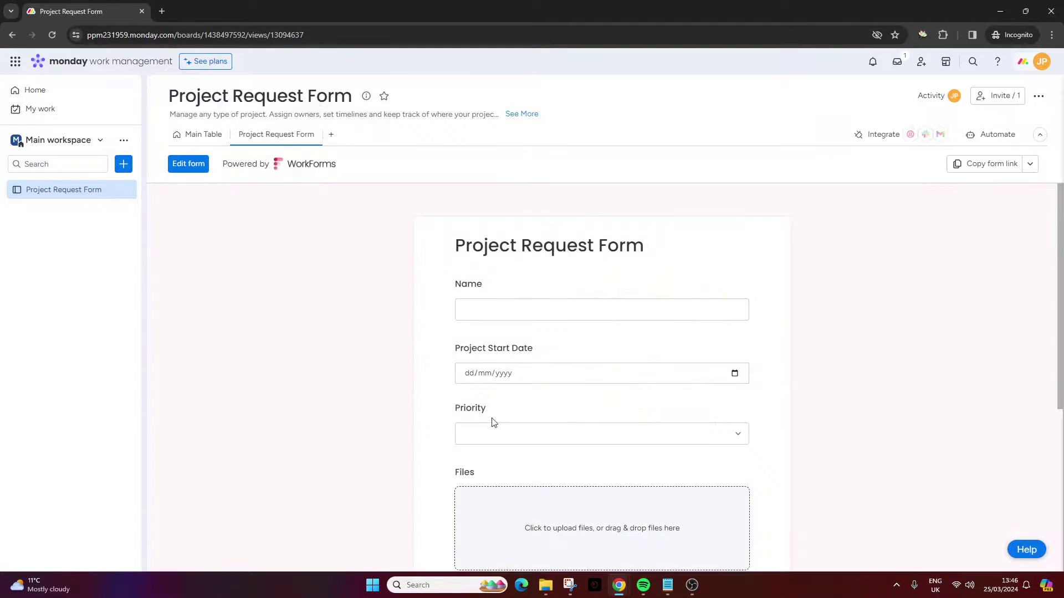
pyautogui.scroll(-1, 489, 491)
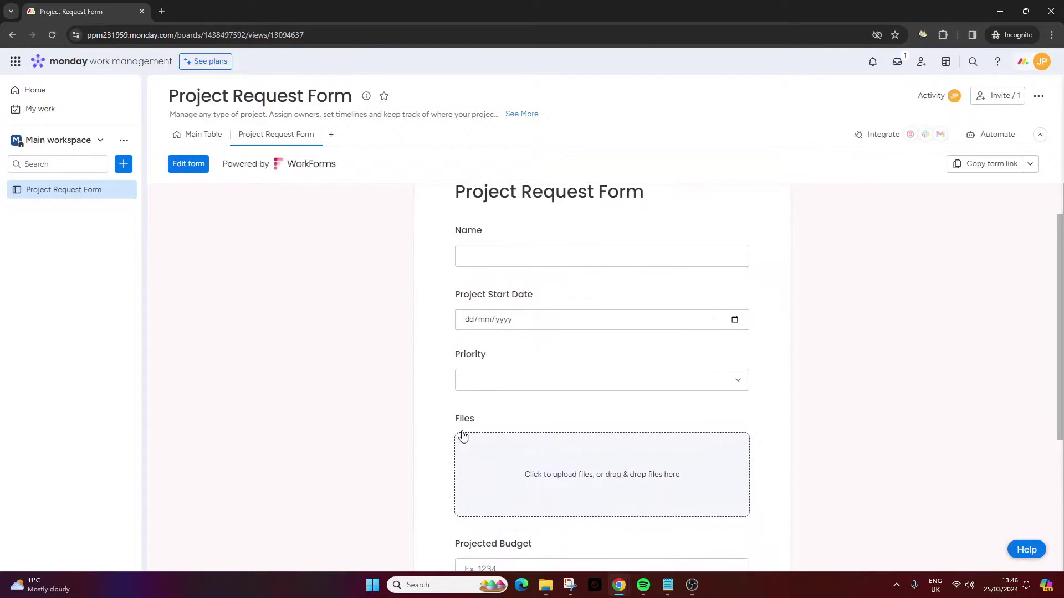
pyautogui.click(211, 140)
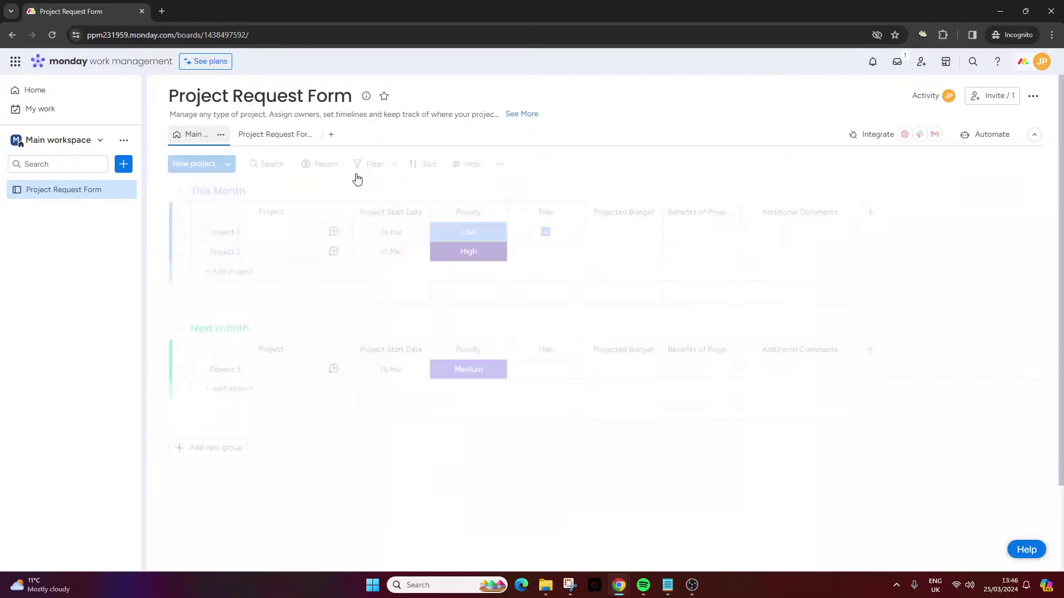
pyautogui.moveTo(543, 208); pyautogui.dragTo(835, 228)
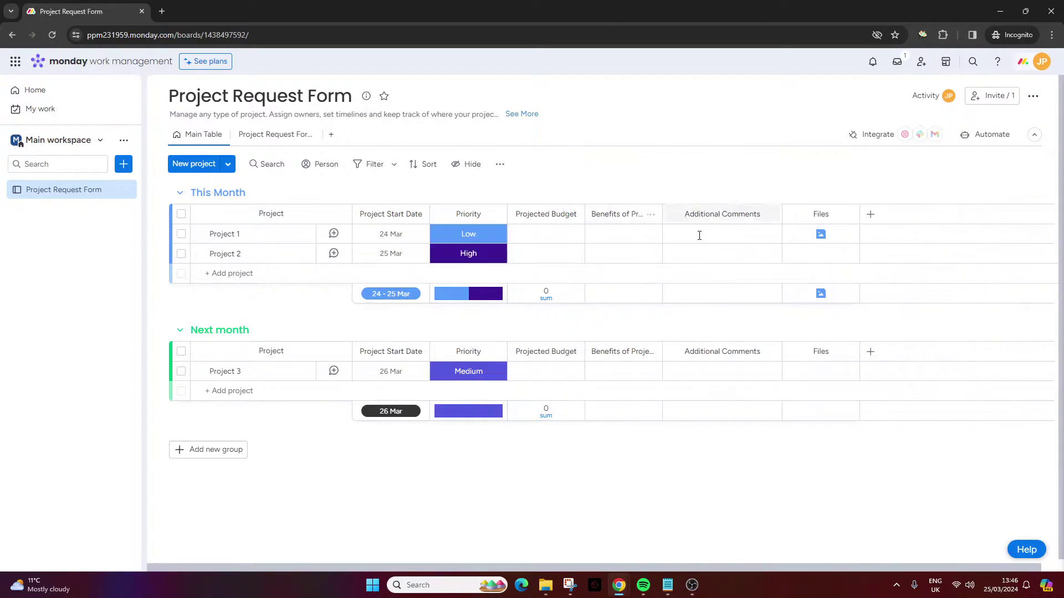
pyautogui.click(264, 136)
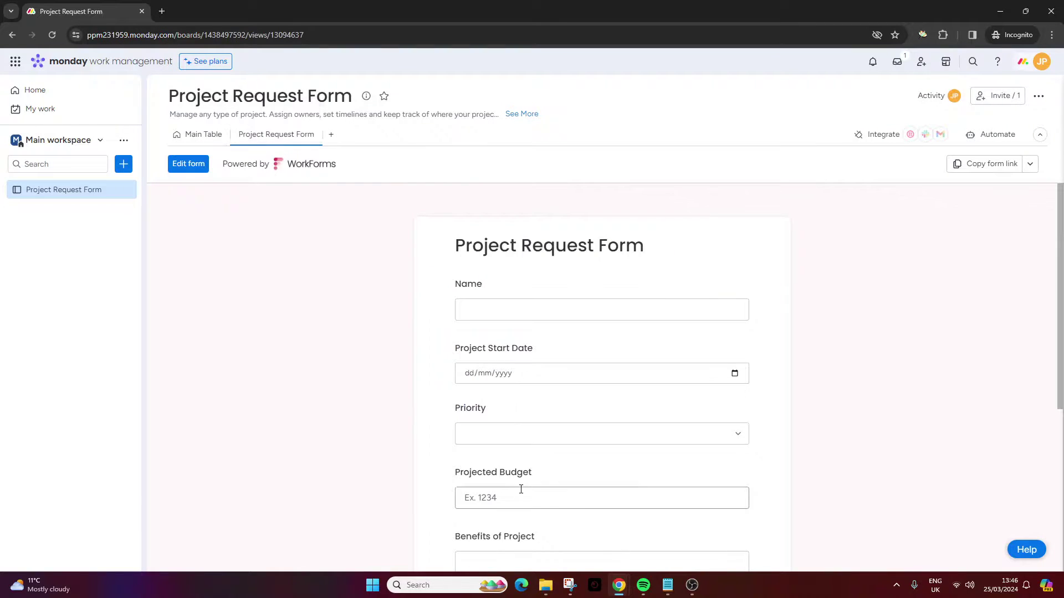
pyautogui.scroll(-5, 521, 487)
pyautogui.scroll(2, 492, 449)
pyautogui.scroll(3, 504, 402)
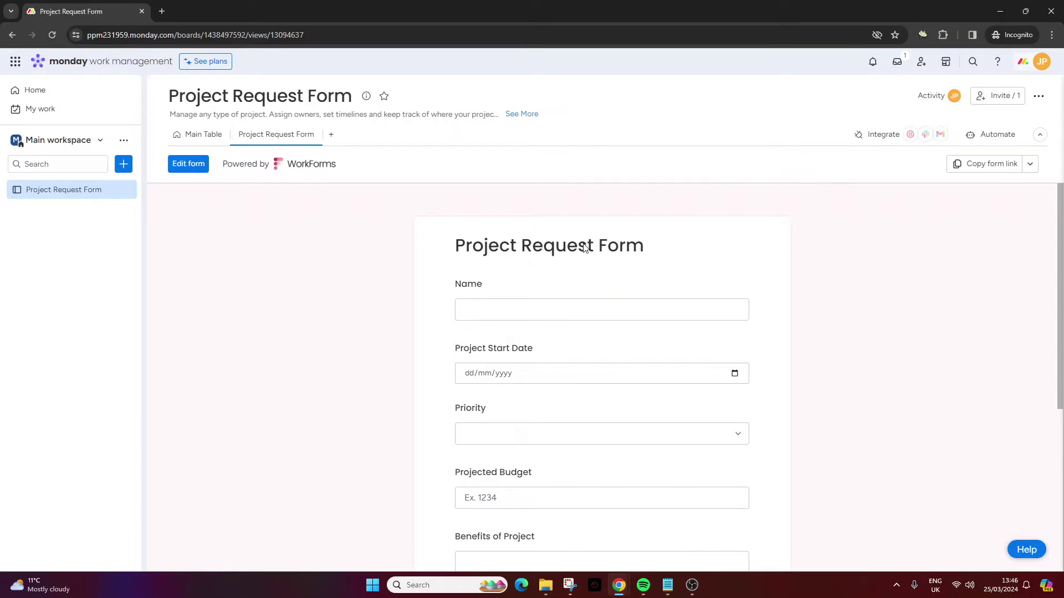
# In the form editor, add the description 'Please raise requests for projects via this form.'.
pyautogui.click(189, 164)
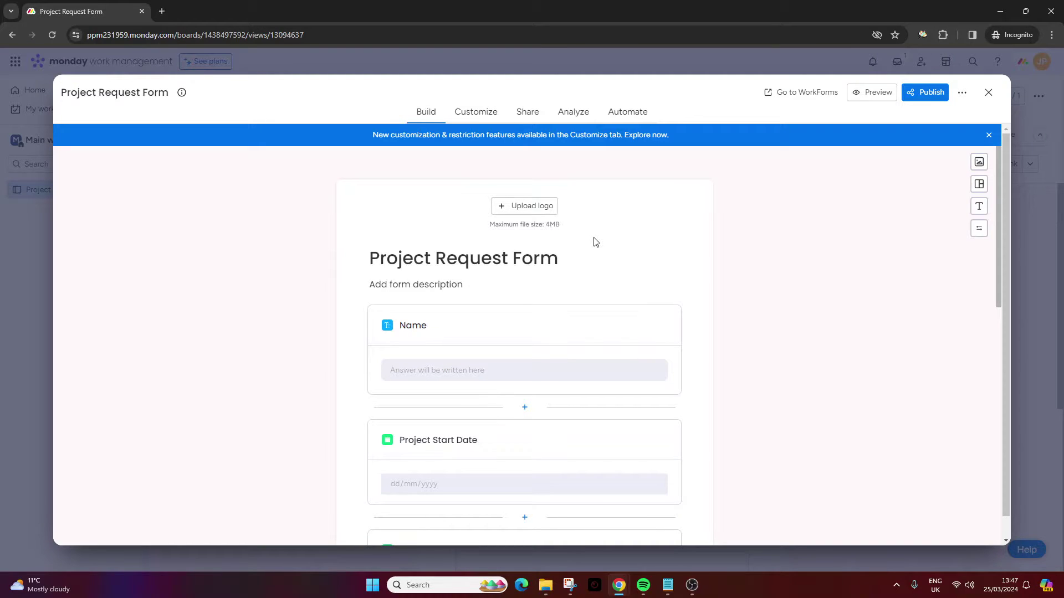
pyautogui.scroll(-2, 416, 225)
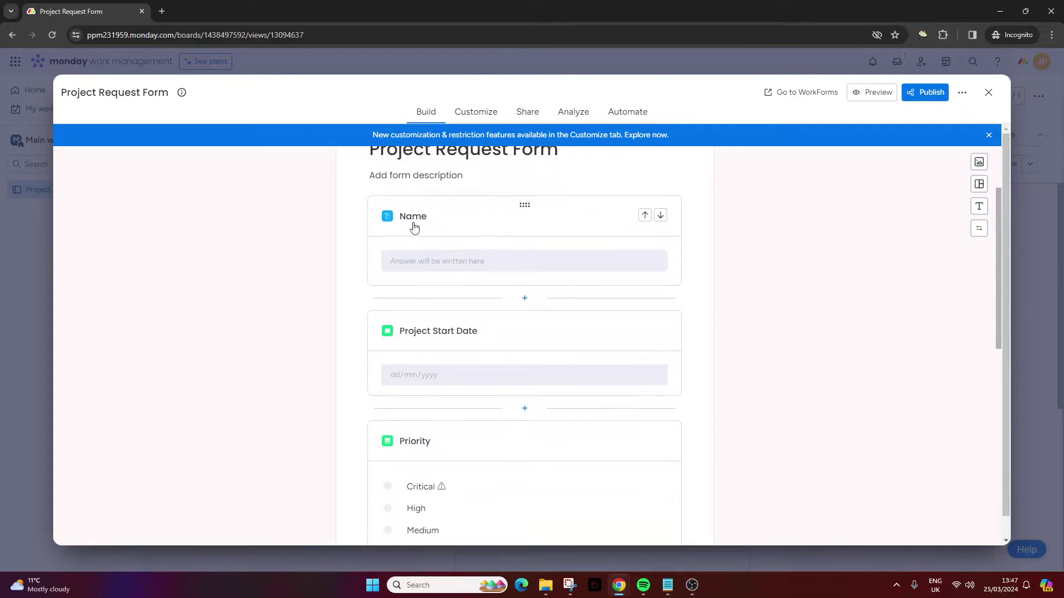
pyautogui.click(402, 174)
pyautogui.write('This fo')
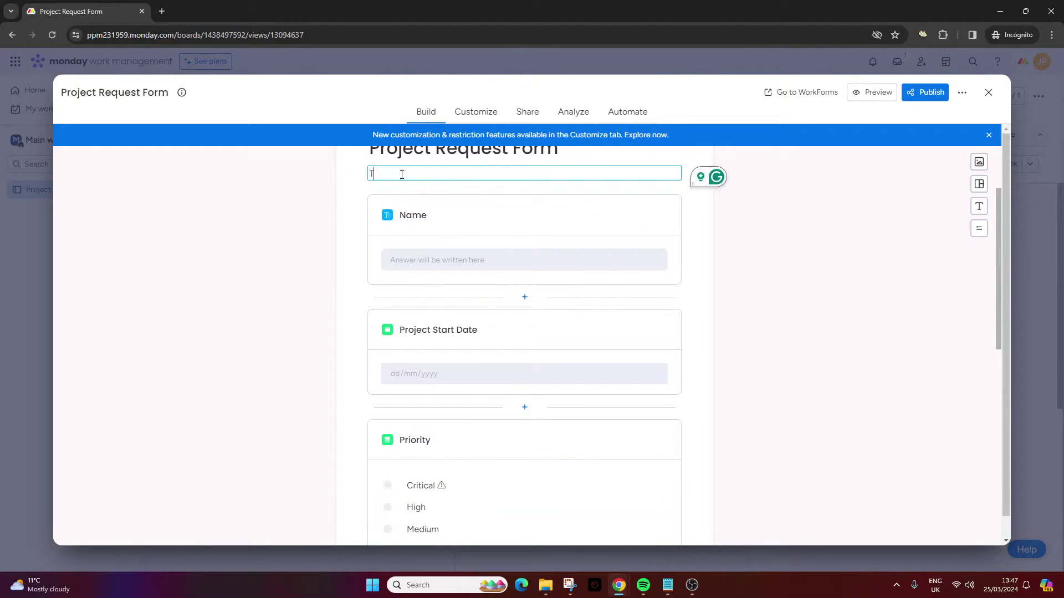
pyautogui.press('BackSpace')
pyautogui.press('BackSpace')
pyautogui.press('BackSpace')
pyautogui.press('BackSpace')
pyautogui.press('BackSpace')
pyautogui.press('BackSpace')
pyautogui.press('BackSpace')
pyautogui.write('Please raise requests for')
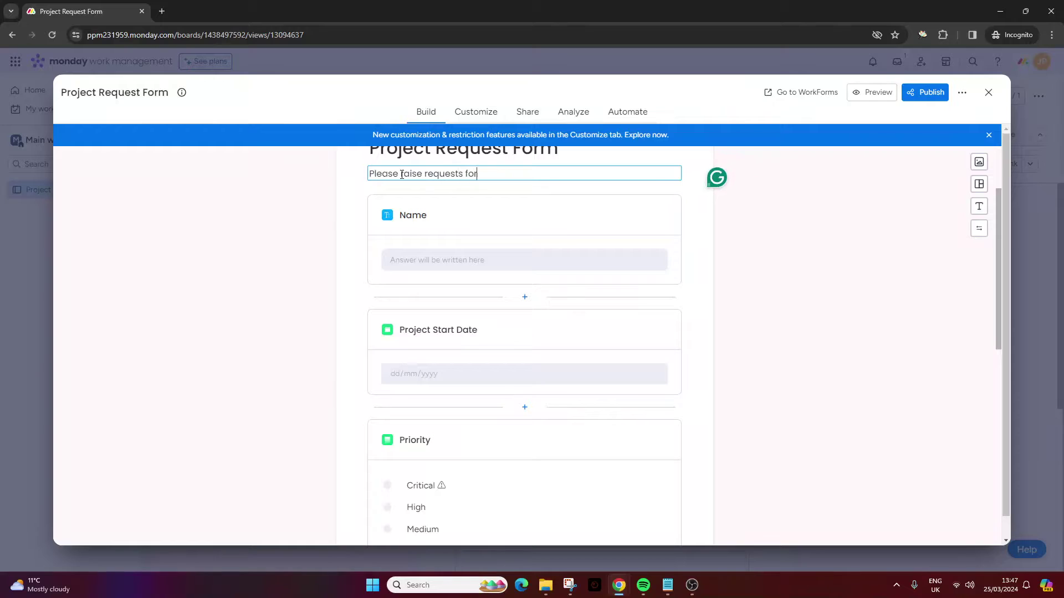
pyautogui.write(' projects via this form.')
pyautogui.click(784, 283)
pyautogui.scroll(1, 779, 304)
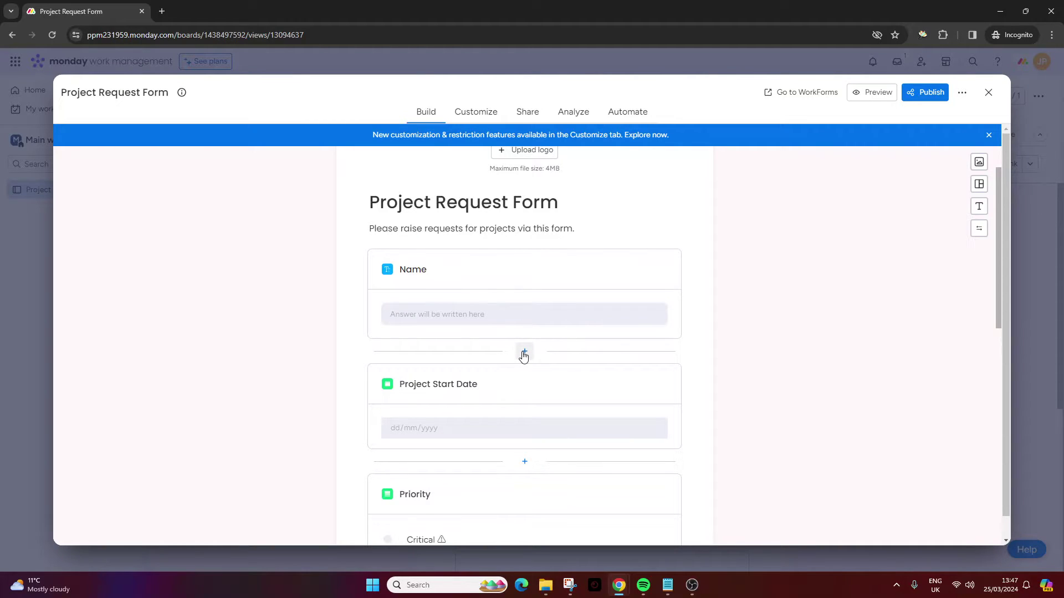
# Insert an Email question after Name, described 'Please provide an email so we can follow up with you.'.
pyautogui.click(525, 353)
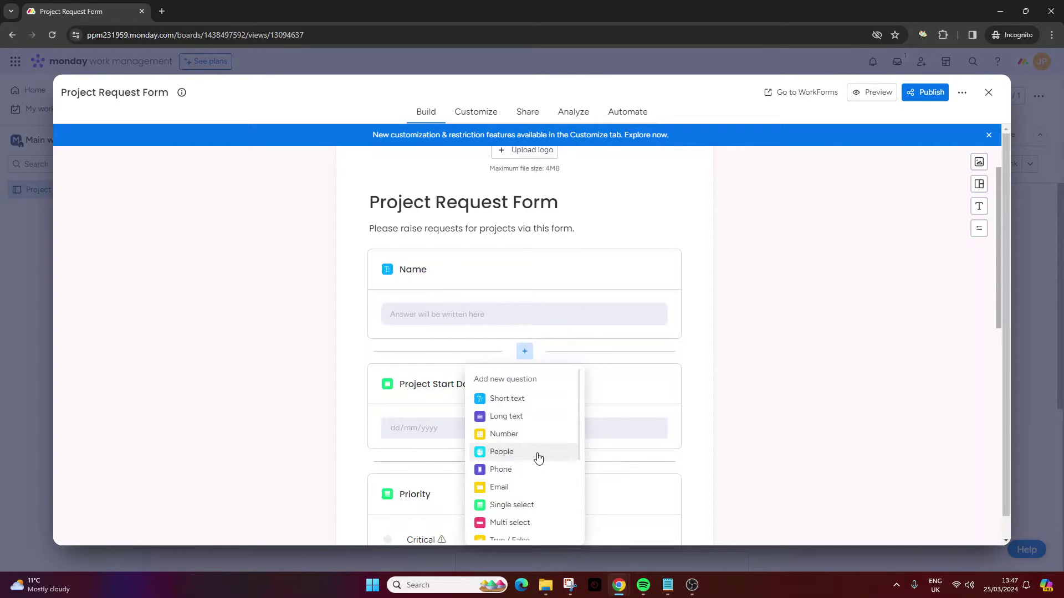
pyautogui.click(523, 493)
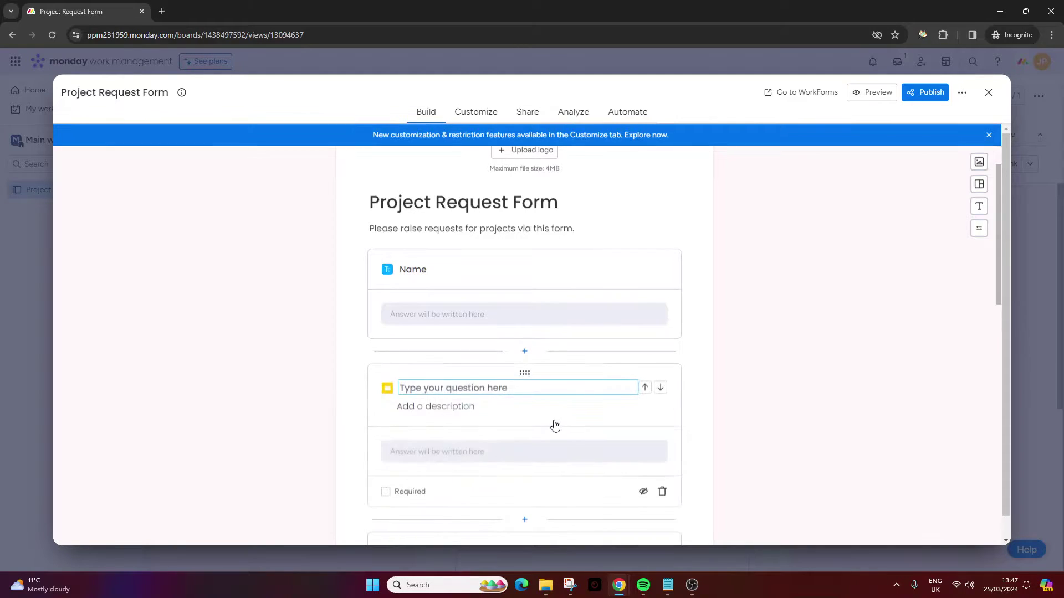
pyautogui.write('Please provi')
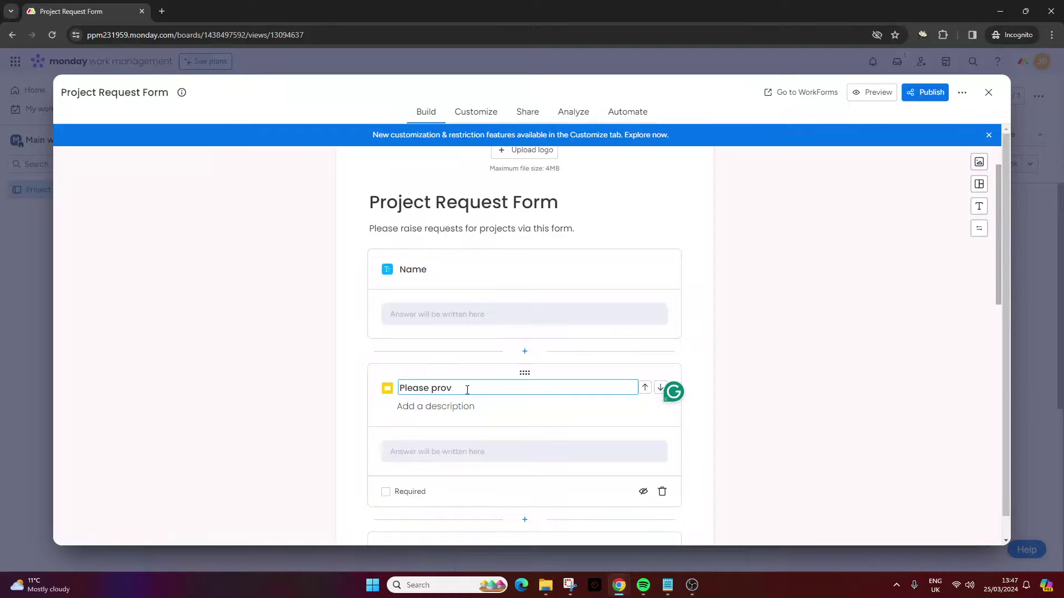
pyautogui.press('BackSpace')
pyautogui.press('BackSpace')
pyautogui.press('BackSpace')
pyautogui.press('BackSpace')
pyautogui.press('BackSpace')
pyautogui.press('BackSpace')
pyautogui.press('BackSpace')
pyautogui.press('BackSpace')
pyautogui.press('BackSpace')
pyautogui.press('BackSpace')
pyautogui.press('BackSpace')
pyautogui.press('BackSpace')
pyautogui.write('Emn')
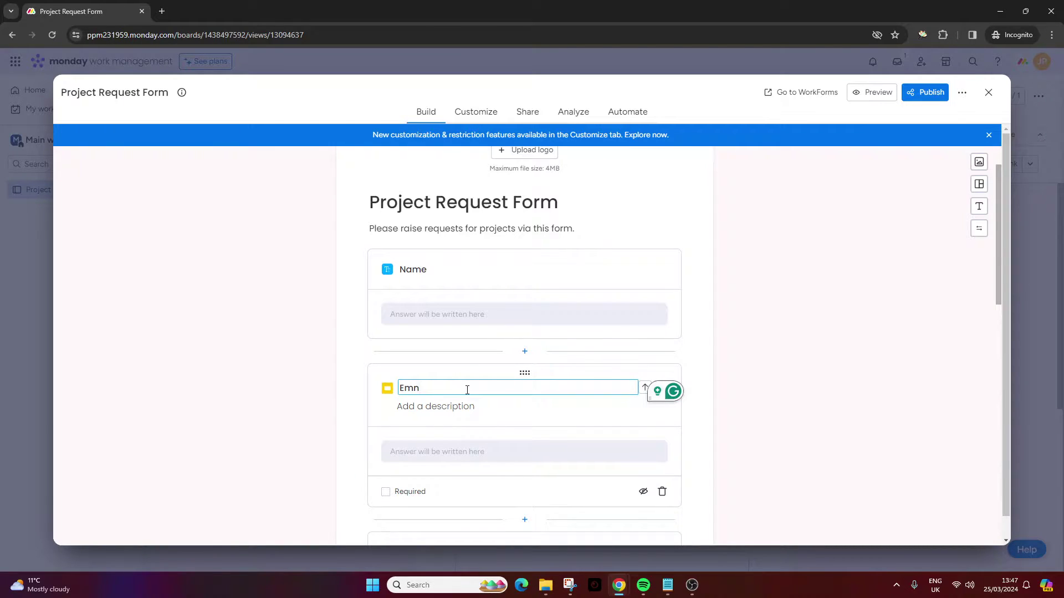
pyautogui.write('ail')
pyautogui.click(454, 404)
pyautogui.write('Please provide an e')
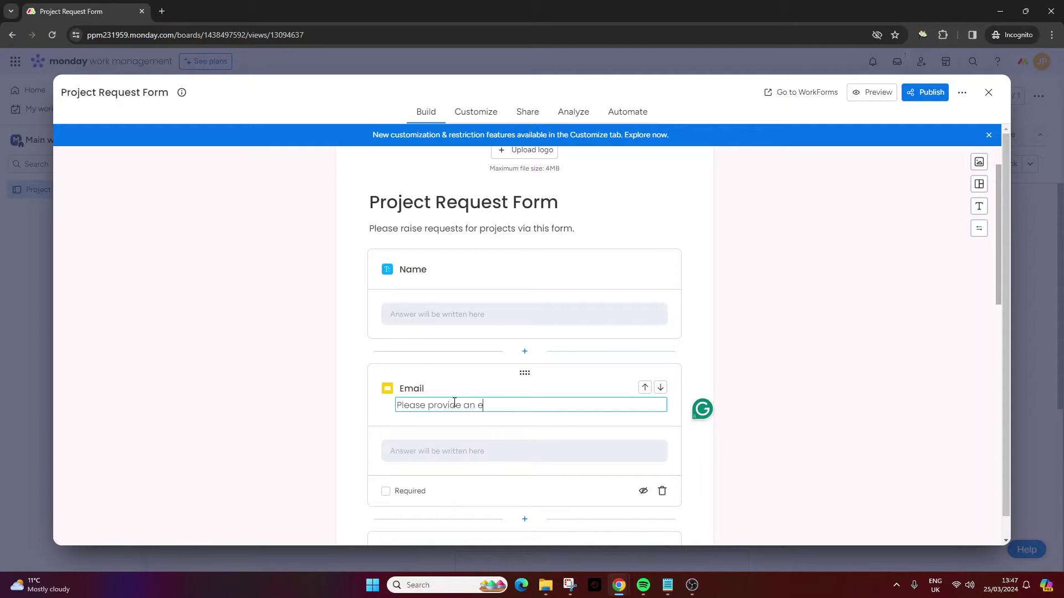
pyautogui.write('mail so we can follow up with you.')
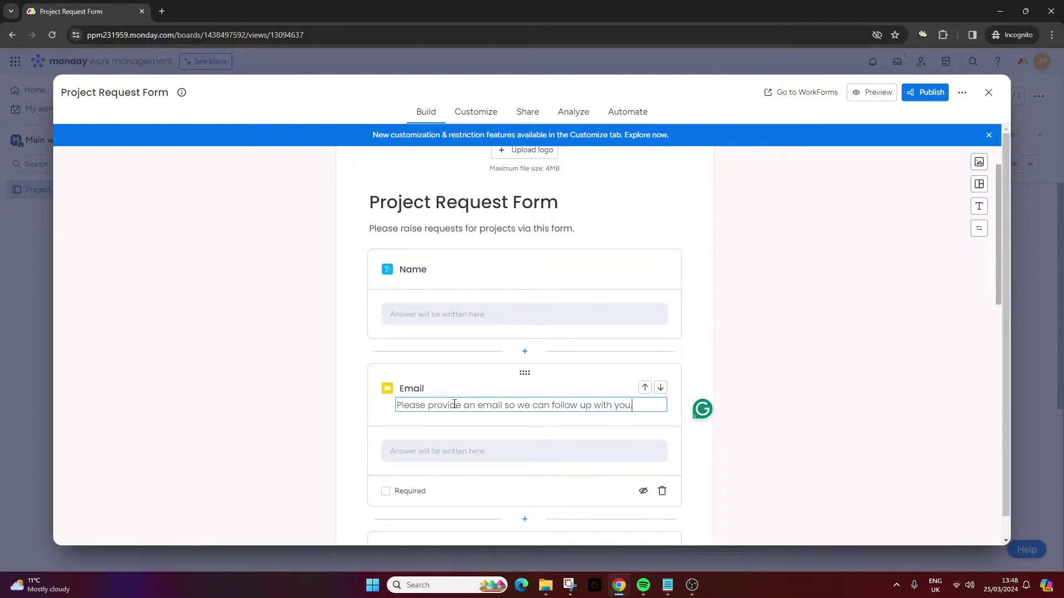
pyautogui.click(743, 373)
pyautogui.click(430, 284)
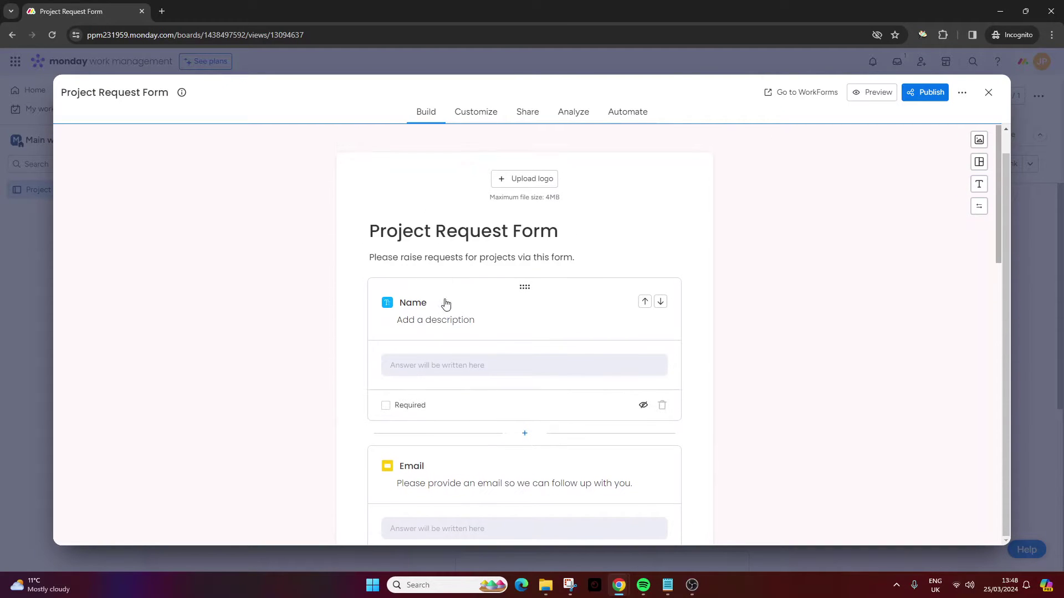
pyautogui.scroll(-1, 454, 297)
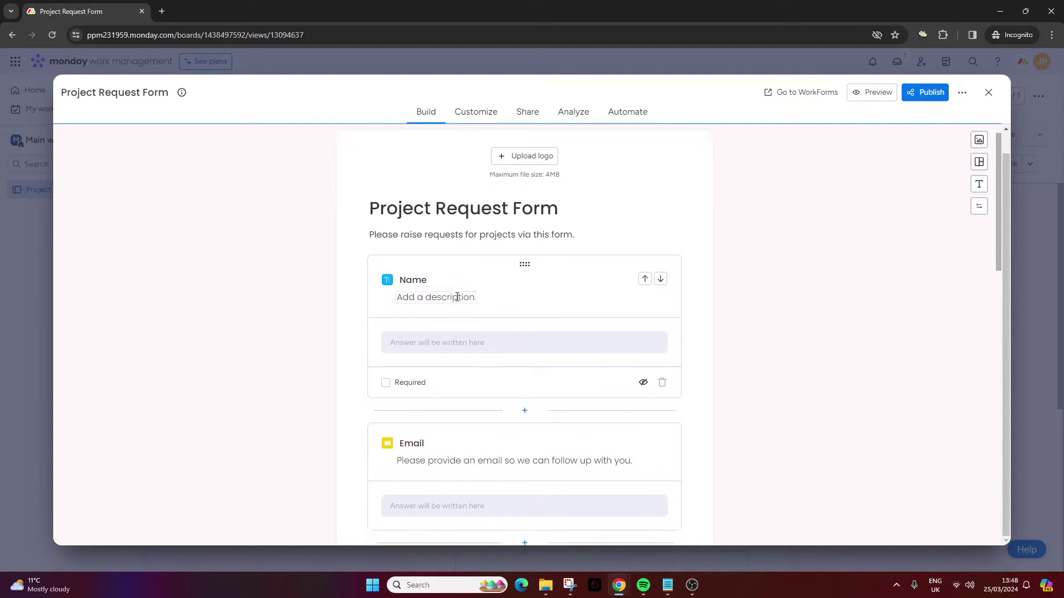
pyautogui.scroll(-1, 454, 296)
pyautogui.click(424, 262)
pyautogui.write('Please provide ')
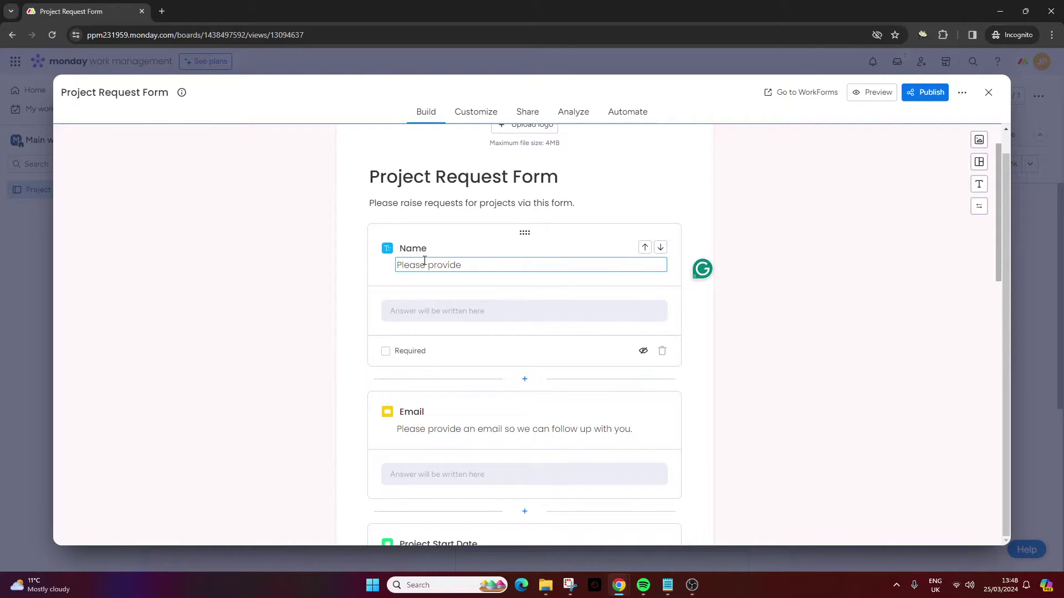
pyautogui.write('your name.')
pyautogui.click(838, 317)
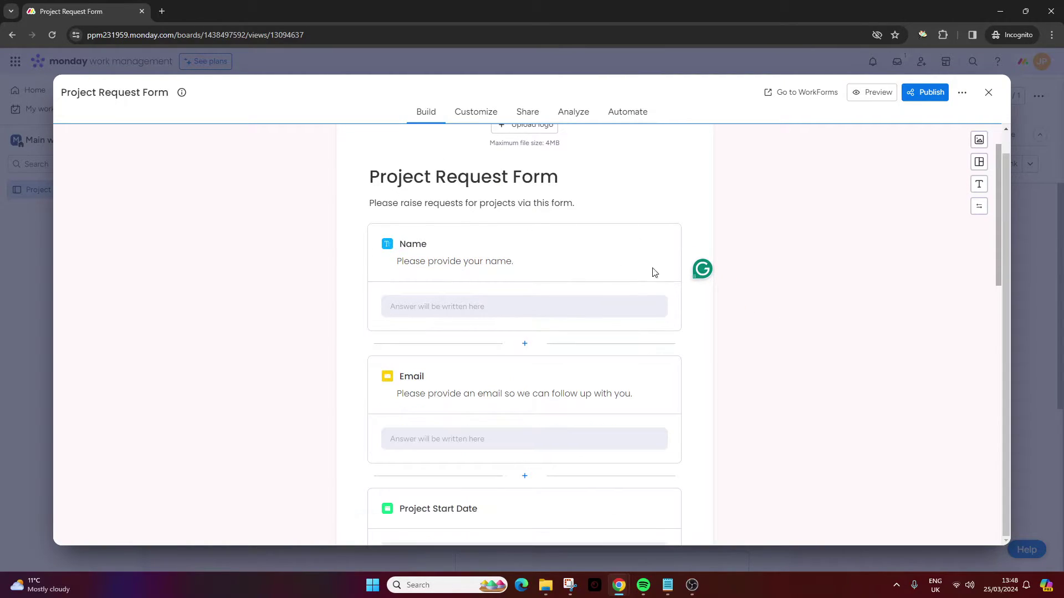
pyautogui.click(450, 247)
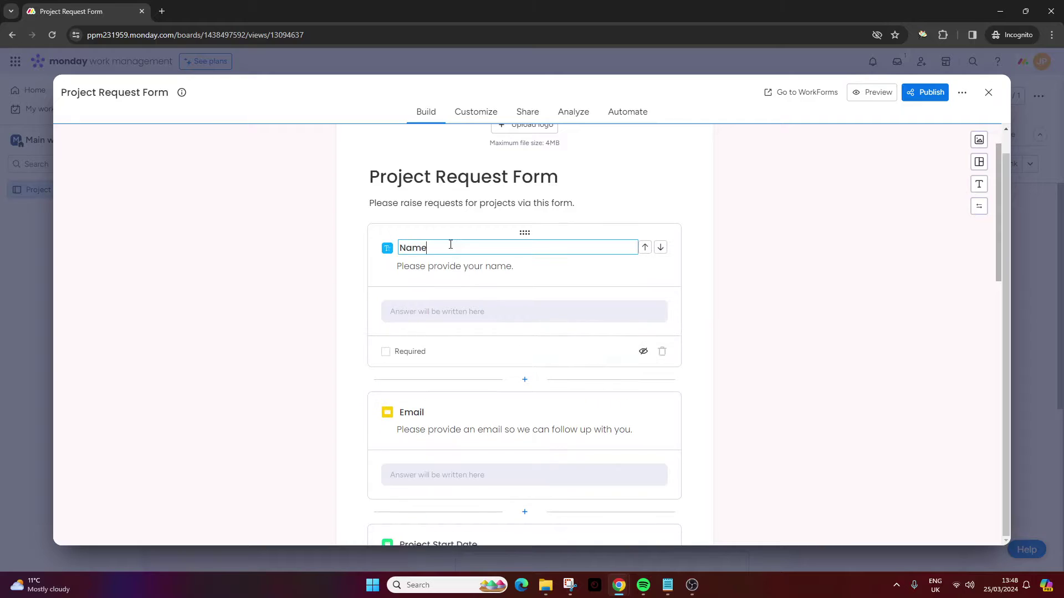
pyautogui.click(405, 355)
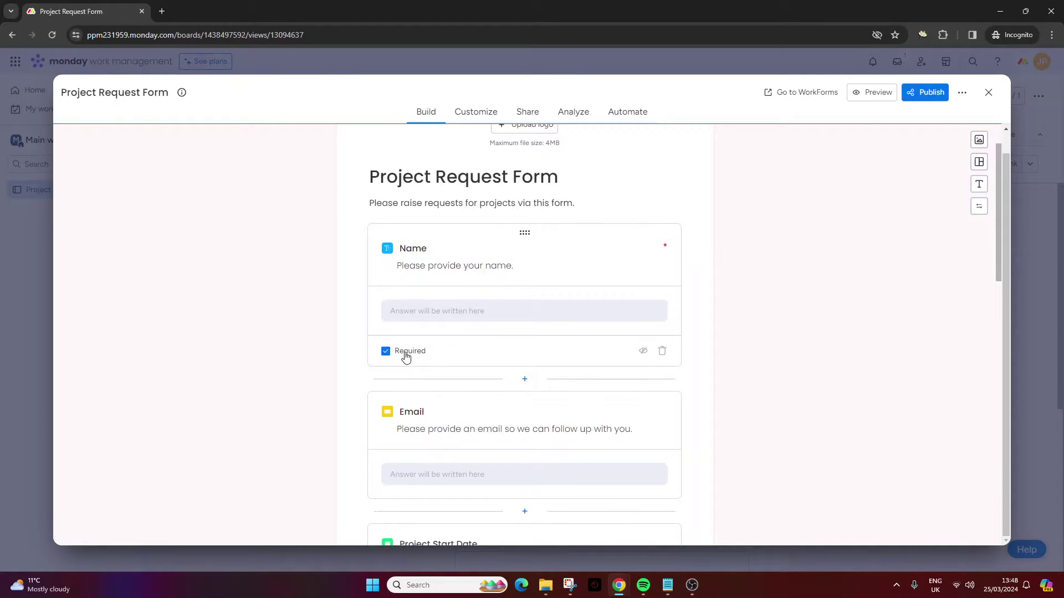
pyautogui.click(405, 355)
pyautogui.click(644, 351)
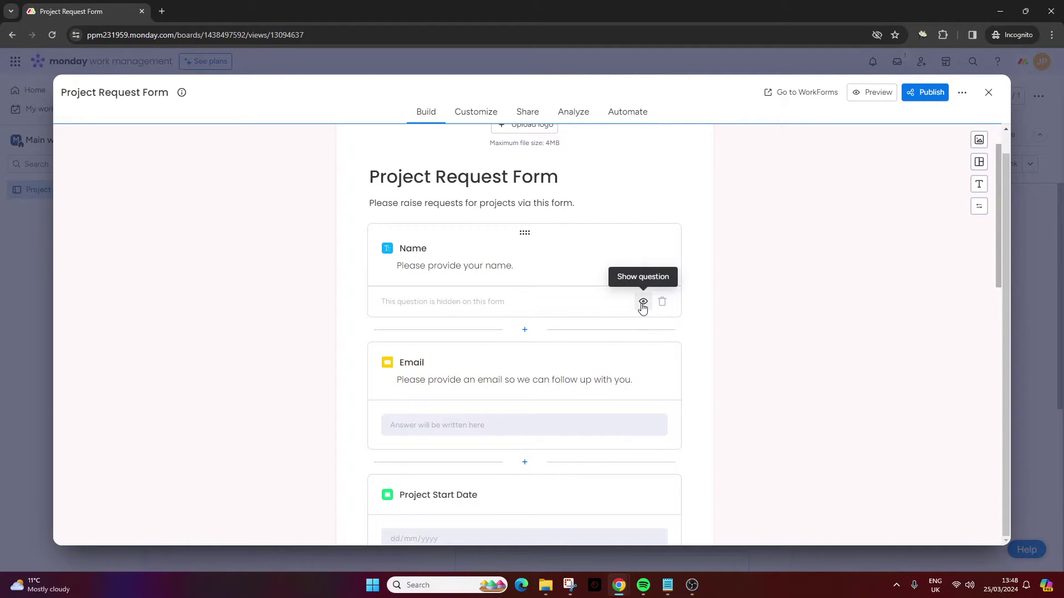
pyautogui.click(643, 303)
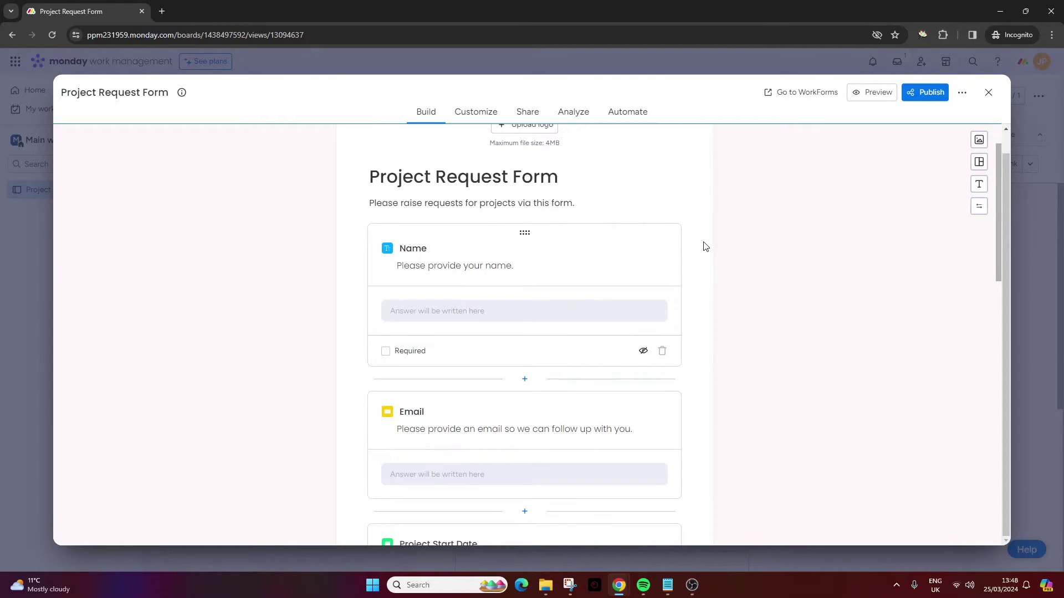
pyautogui.scroll(-1, 740, 279)
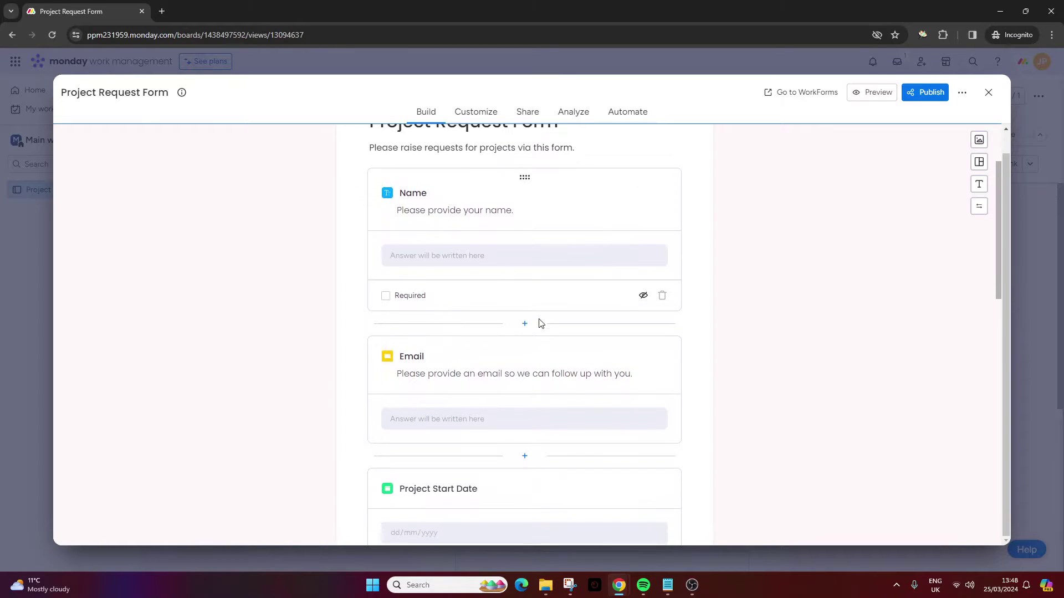
pyautogui.click(524, 289)
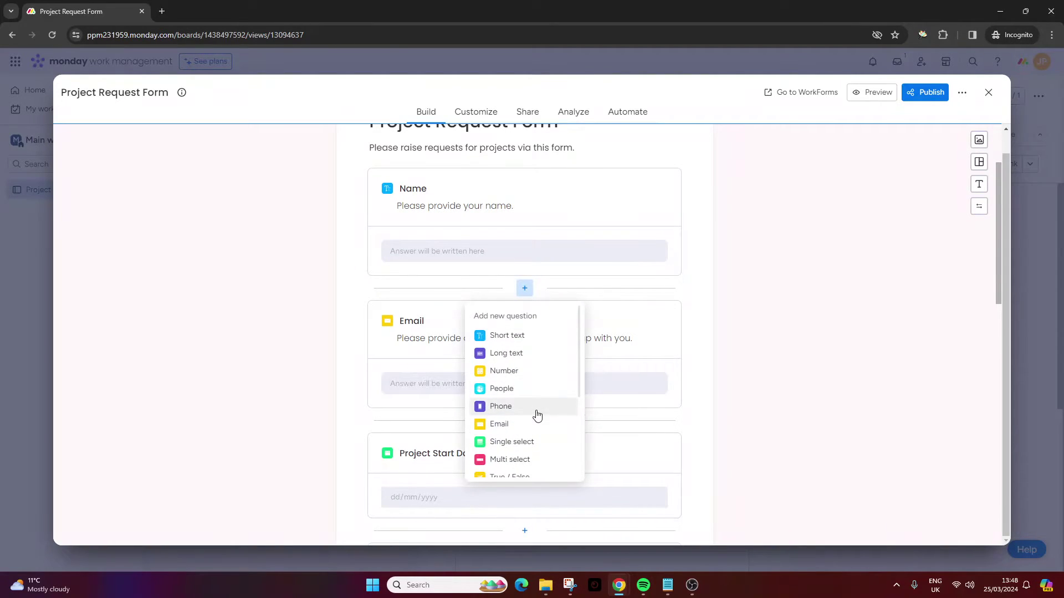
pyautogui.scroll(-3, 526, 421)
pyautogui.scroll(4, 508, 404)
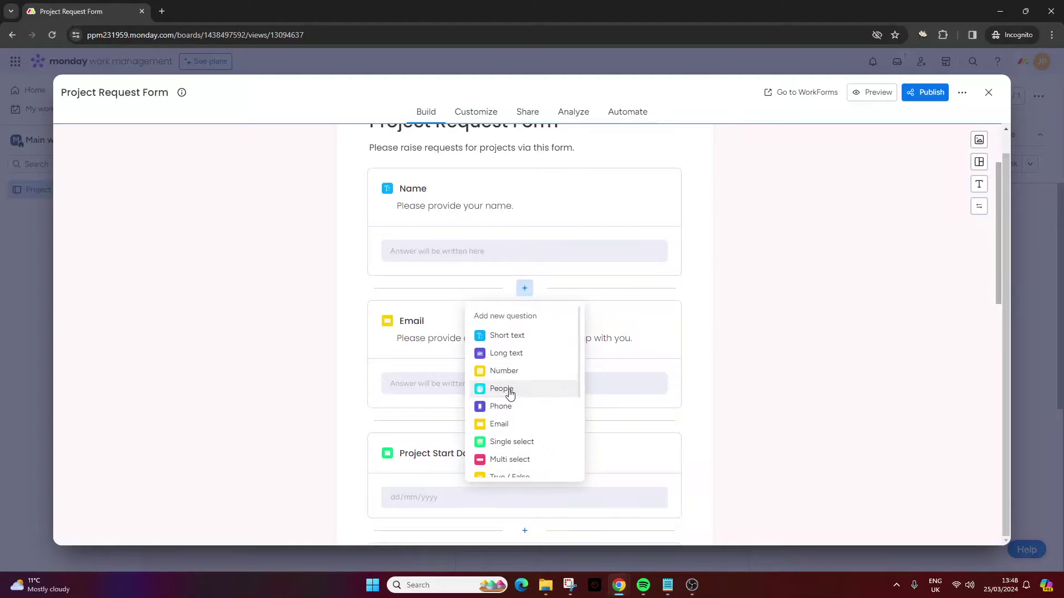
pyautogui.scroll(-4, 515, 399)
pyautogui.click(683, 294)
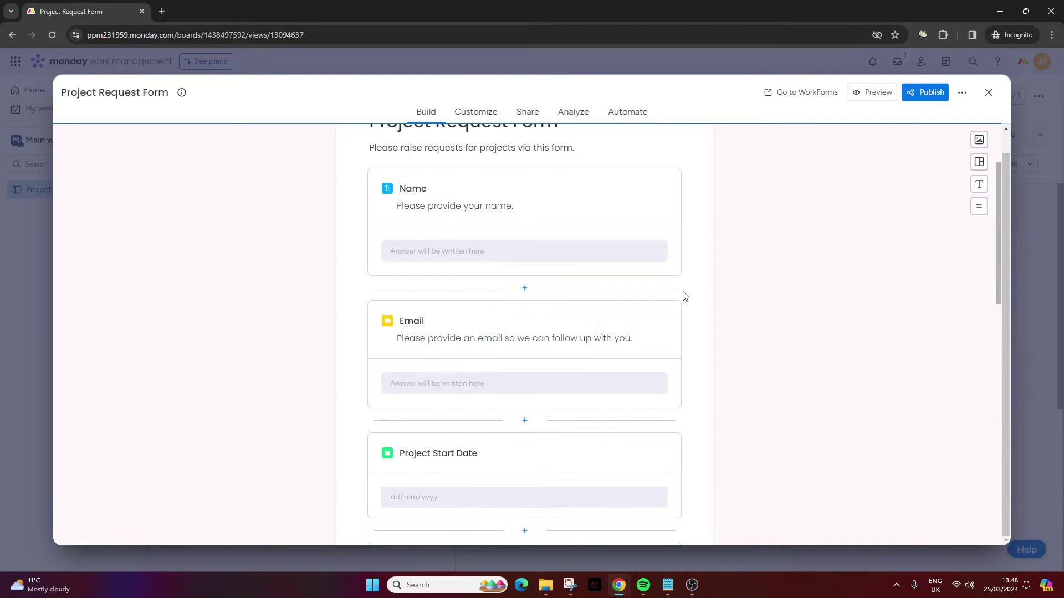
pyautogui.scroll(-2, 682, 294)
pyautogui.scroll(-10, 683, 294)
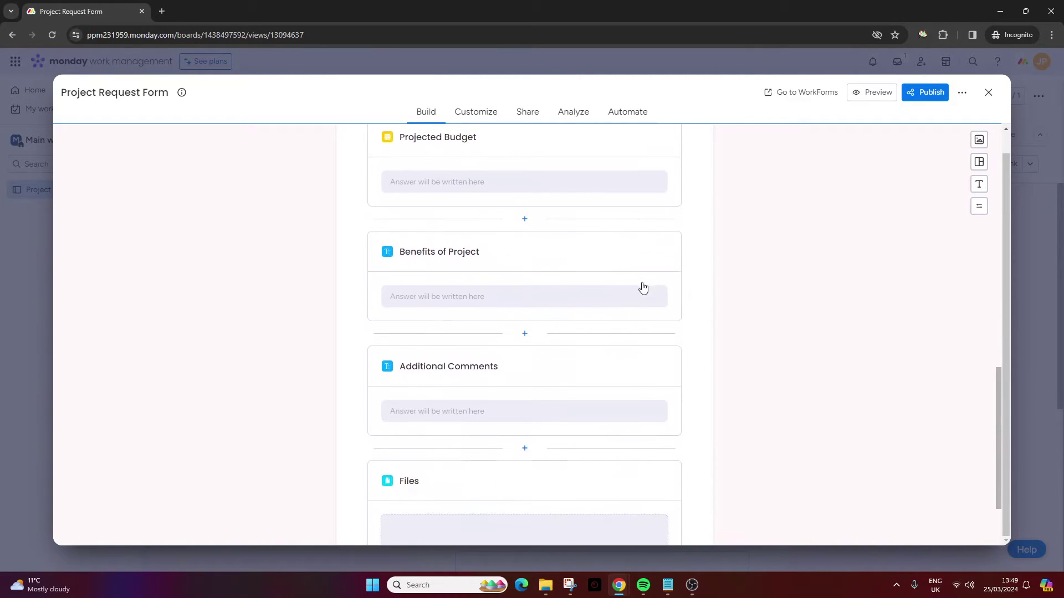
pyautogui.scroll(15, 615, 388)
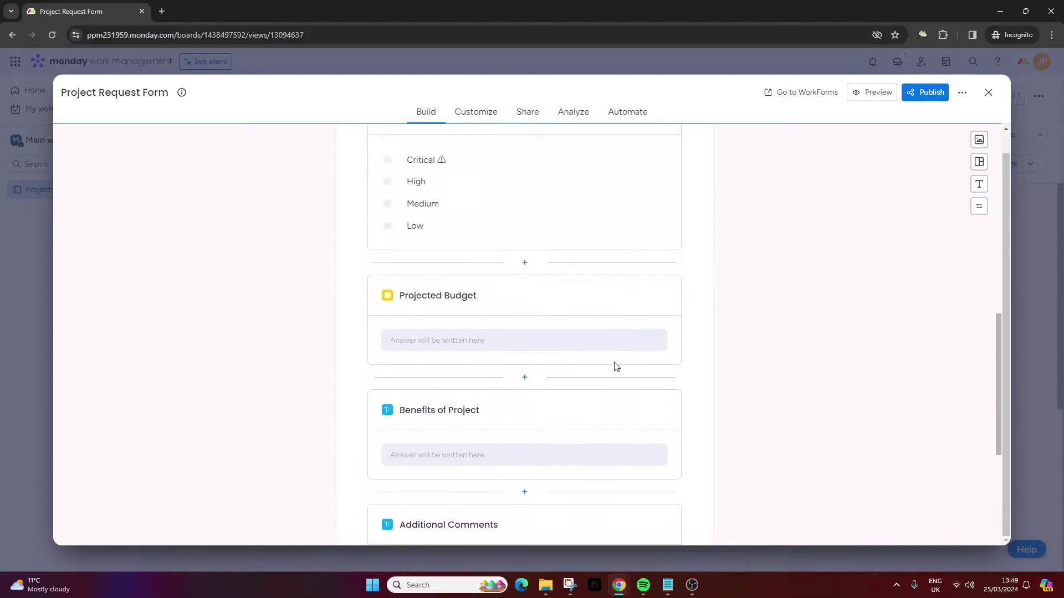
pyautogui.scroll(1, 553, 276)
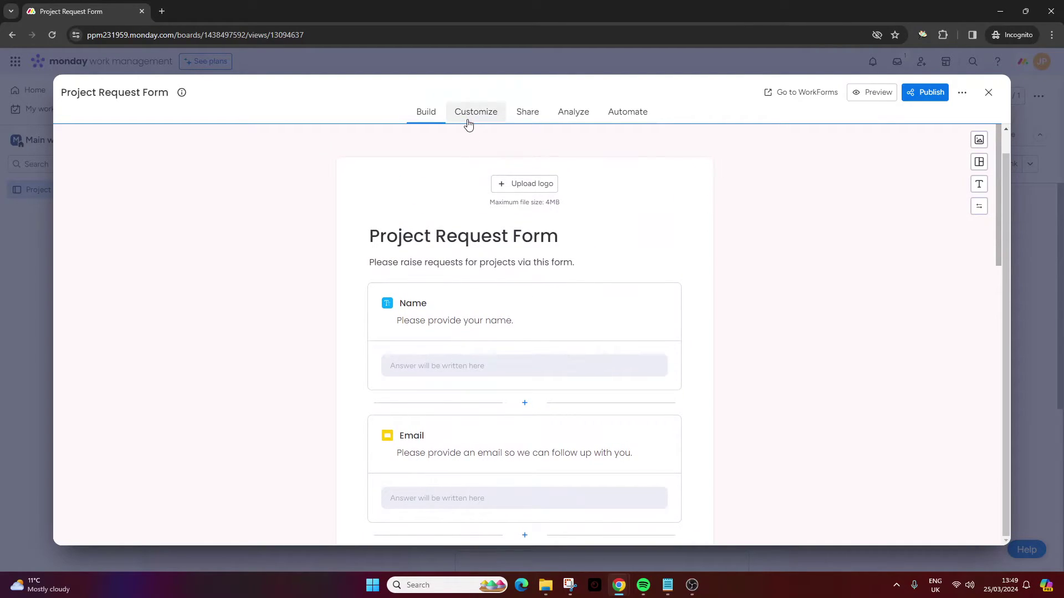
# Enable the welcome screen titled 'Project Request Form for PMO' with an empty description.
pyautogui.click(470, 123)
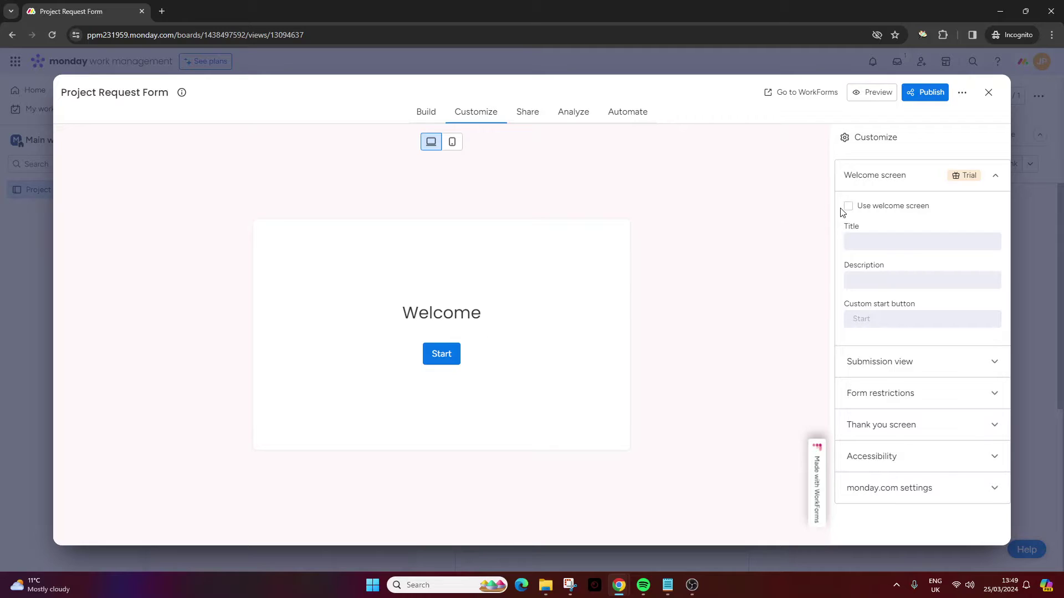
pyautogui.click(879, 208)
pyautogui.click(881, 241)
pyautogui.write('Project Requs')
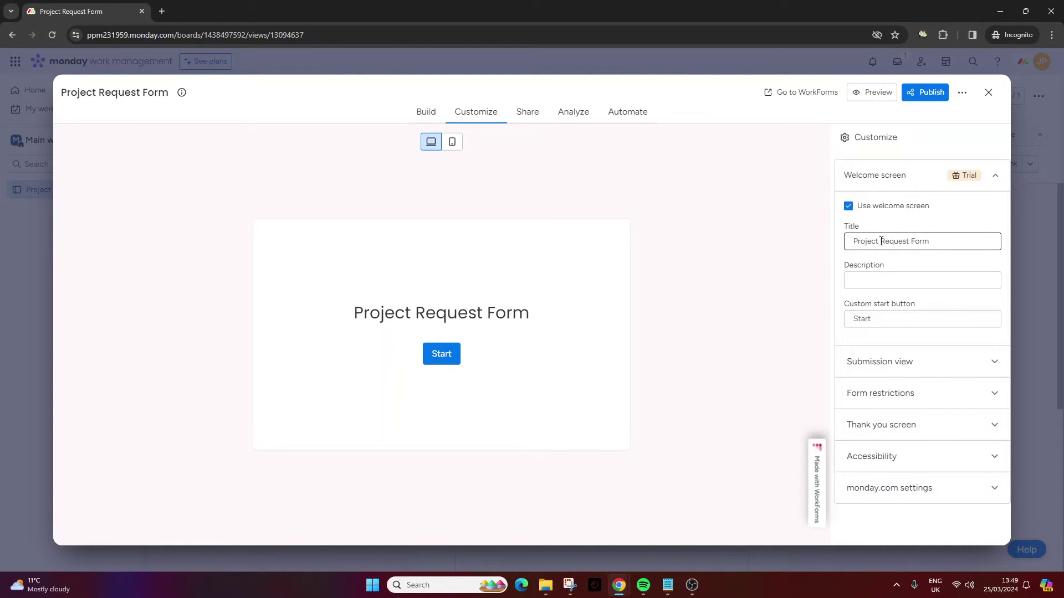
pyautogui.write('for ')
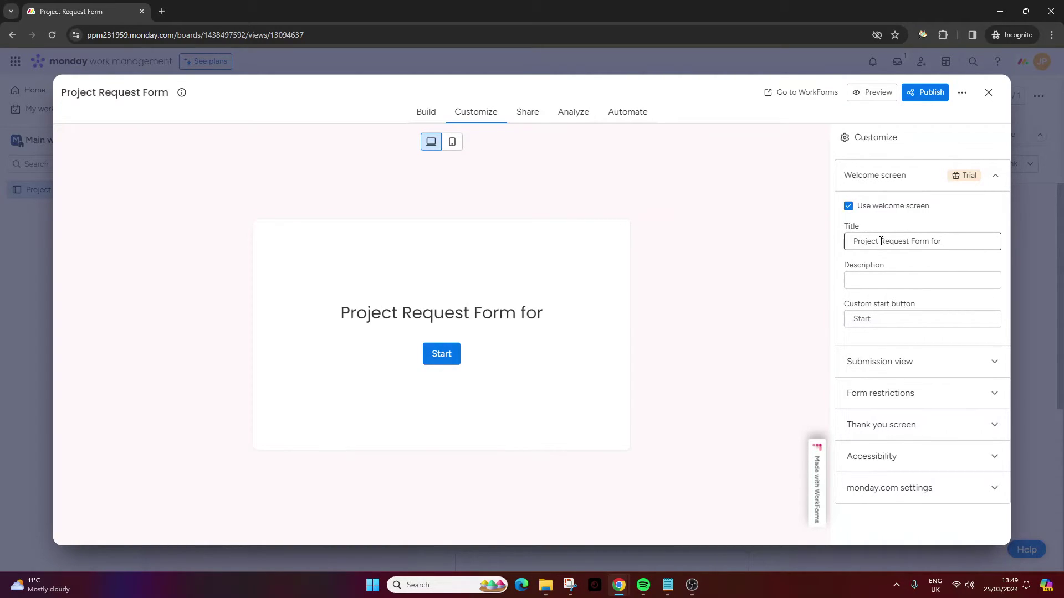
pyautogui.write('PMO')
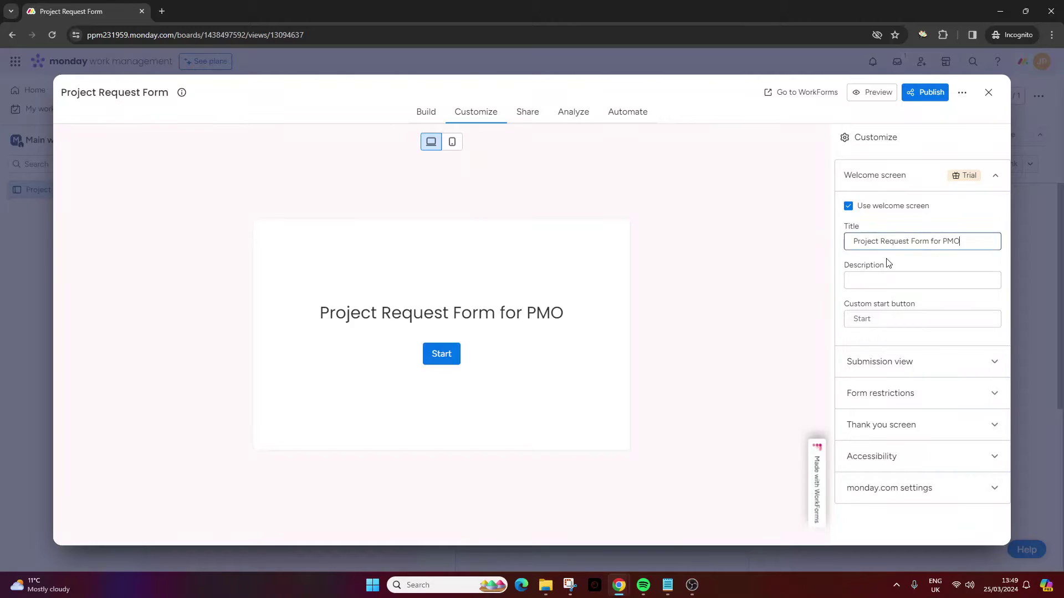
pyautogui.click(885, 278)
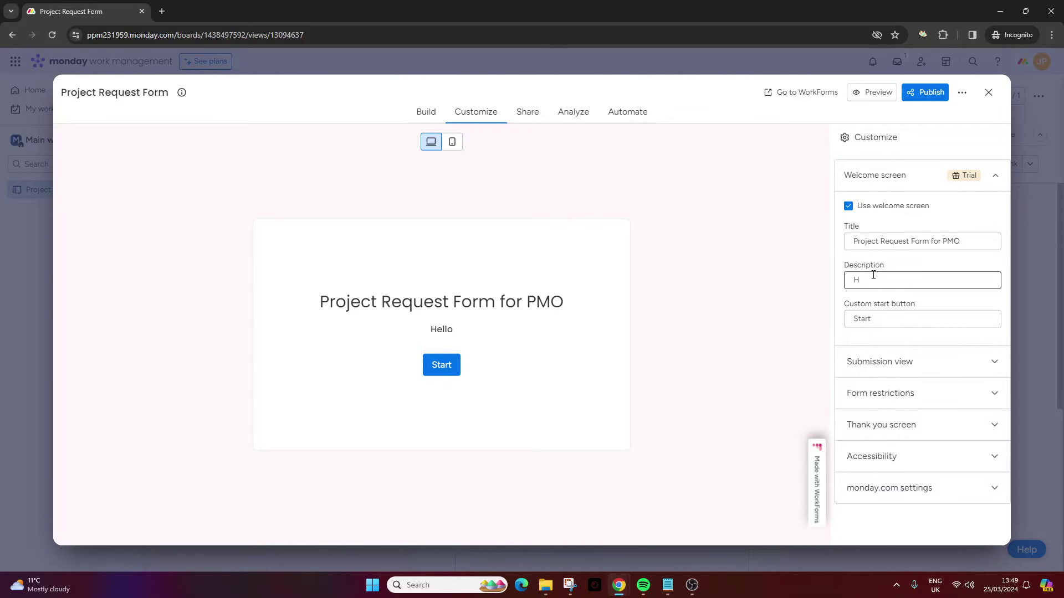
pyautogui.press('BackSpace')
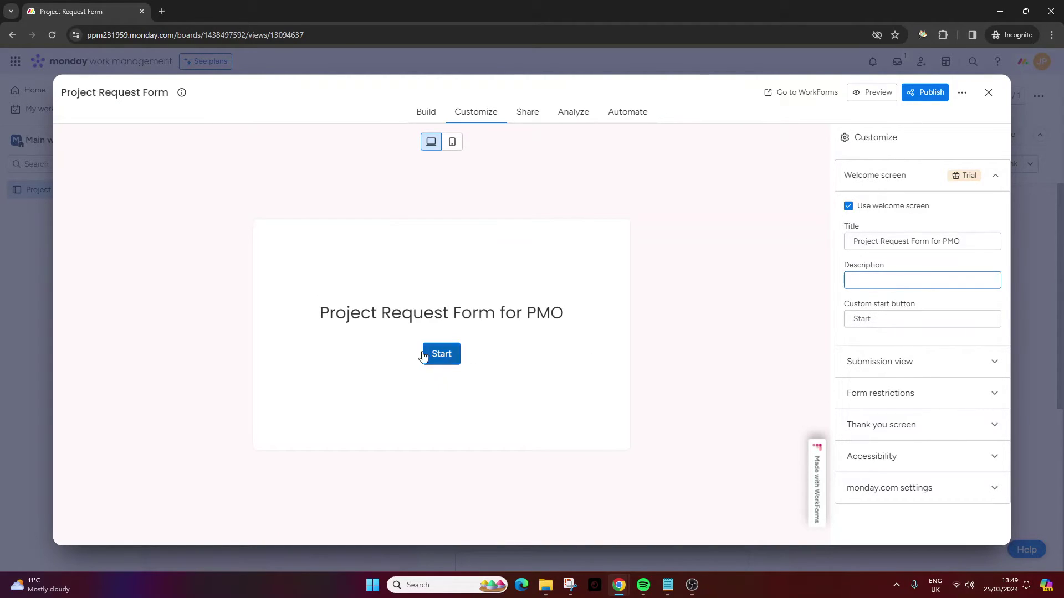
pyautogui.click(874, 325)
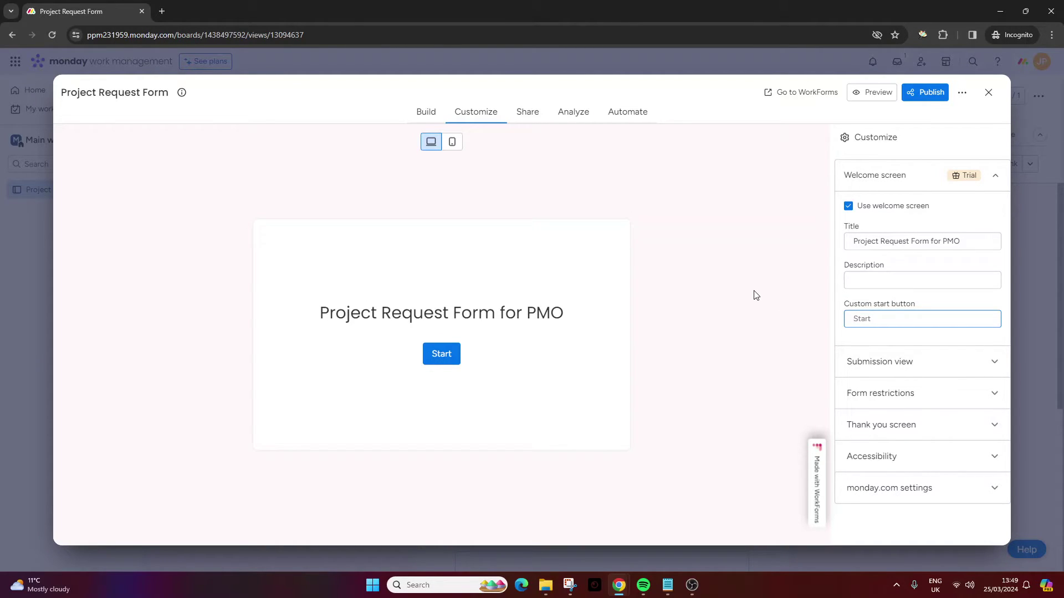
pyautogui.click(994, 180)
# Review Submission view settings, compare mobile and desktop previews, and leave Hide branding unticked.
pyautogui.click(939, 209)
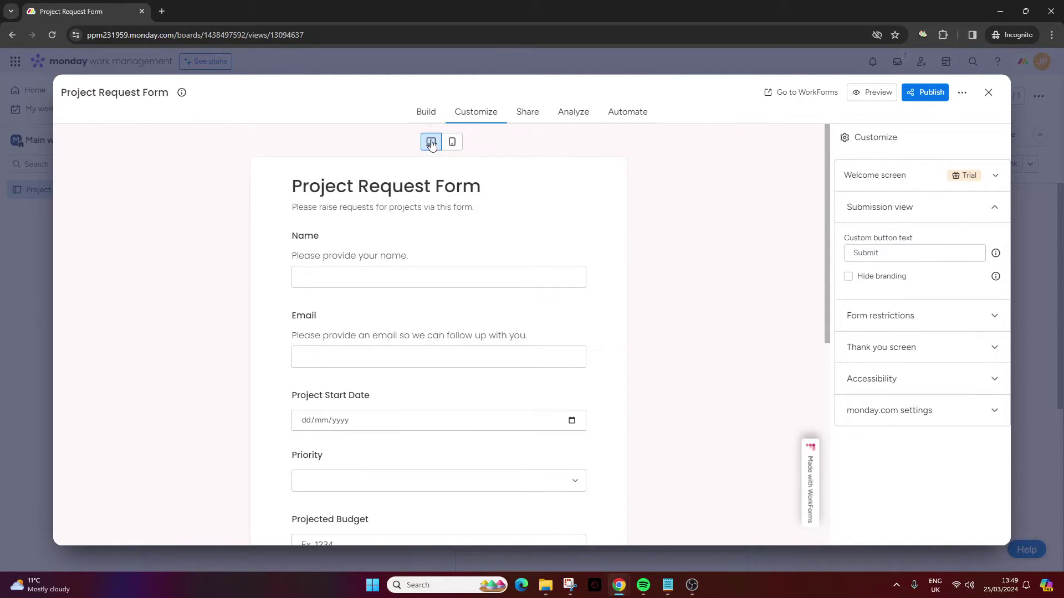
pyautogui.click(452, 142)
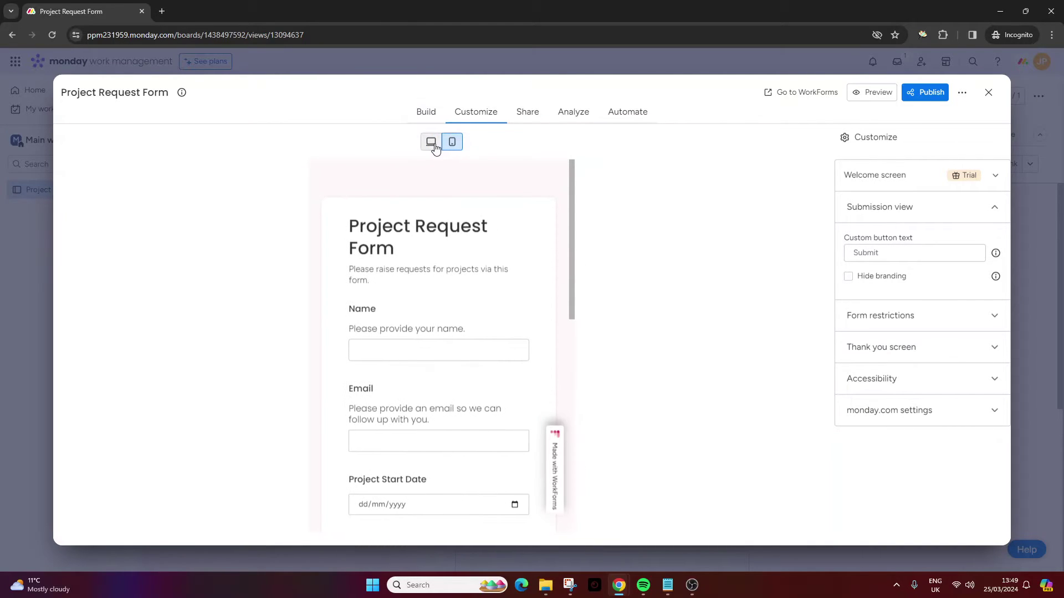
pyautogui.click(430, 141)
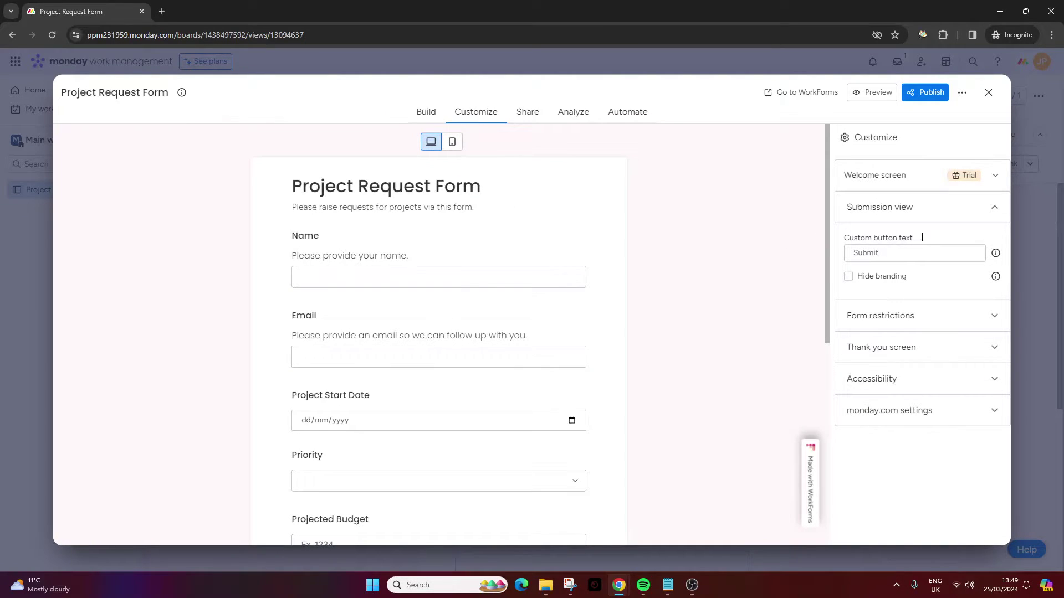
pyautogui.click(894, 280)
pyautogui.click(895, 280)
pyautogui.scroll(-7, 469, 386)
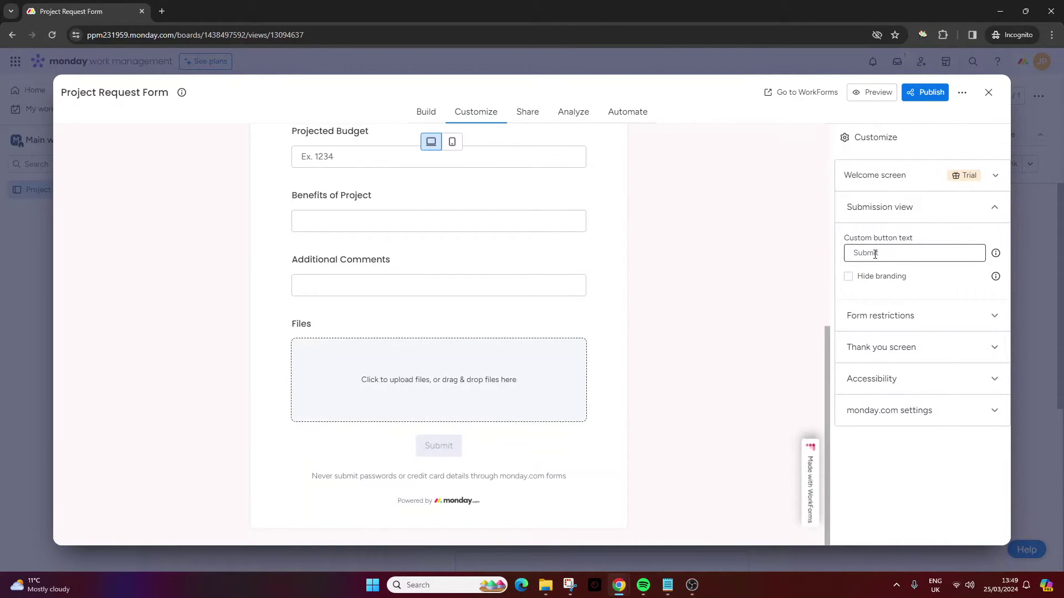
# Expand Form restrictions to see reCAPTCHA, login, close date and response limit options.
pyautogui.click(982, 314)
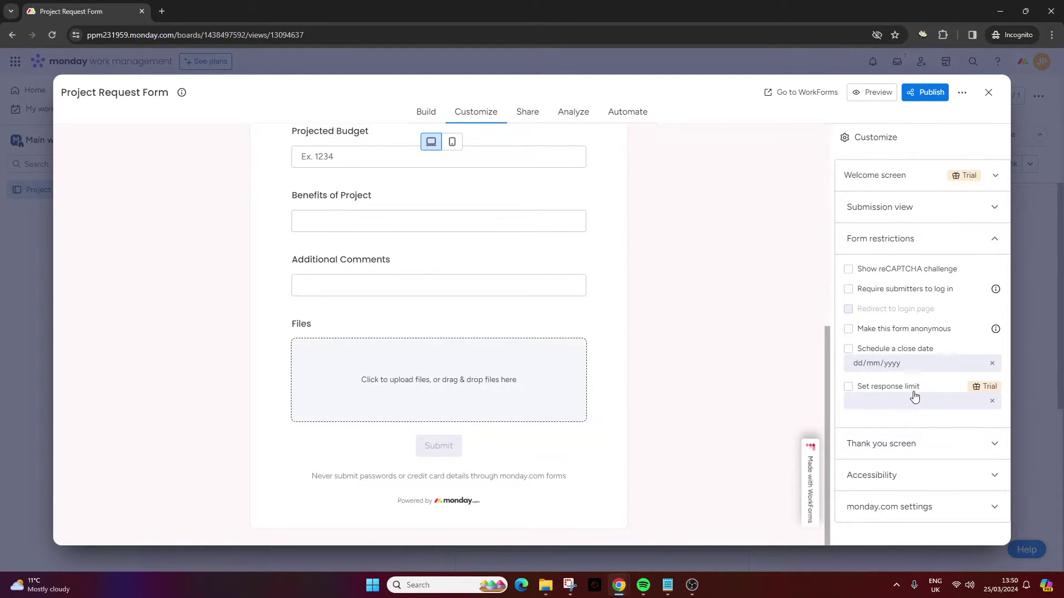
# Expand the Thank you screen settings to preview the 'Thank you!' page.
pyautogui.click(942, 443)
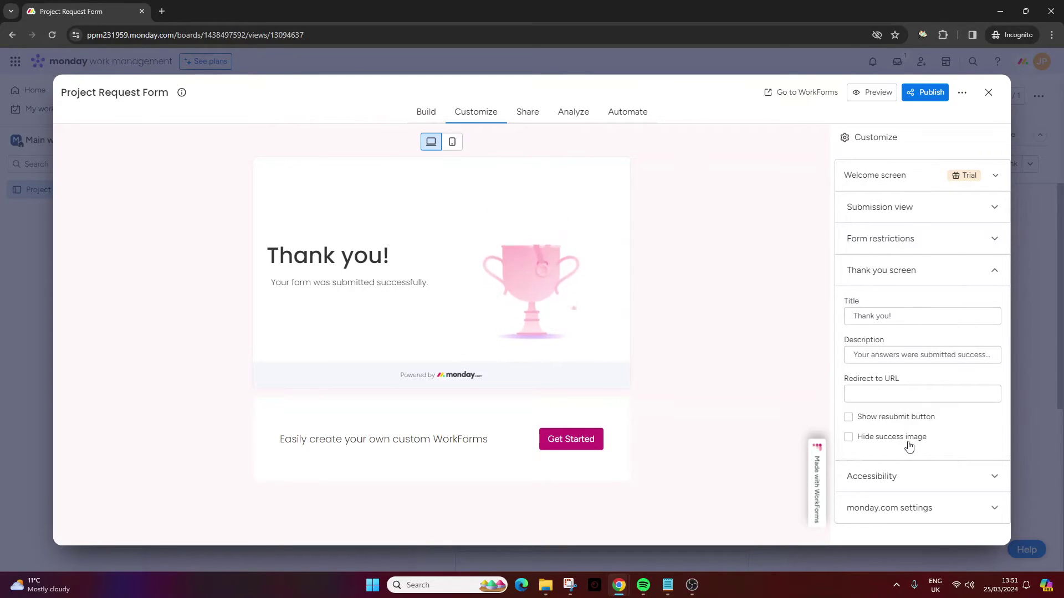
# Collapse the thank-you settings and review the Accessibility and monday.com settings sections.
pyautogui.click(994, 277)
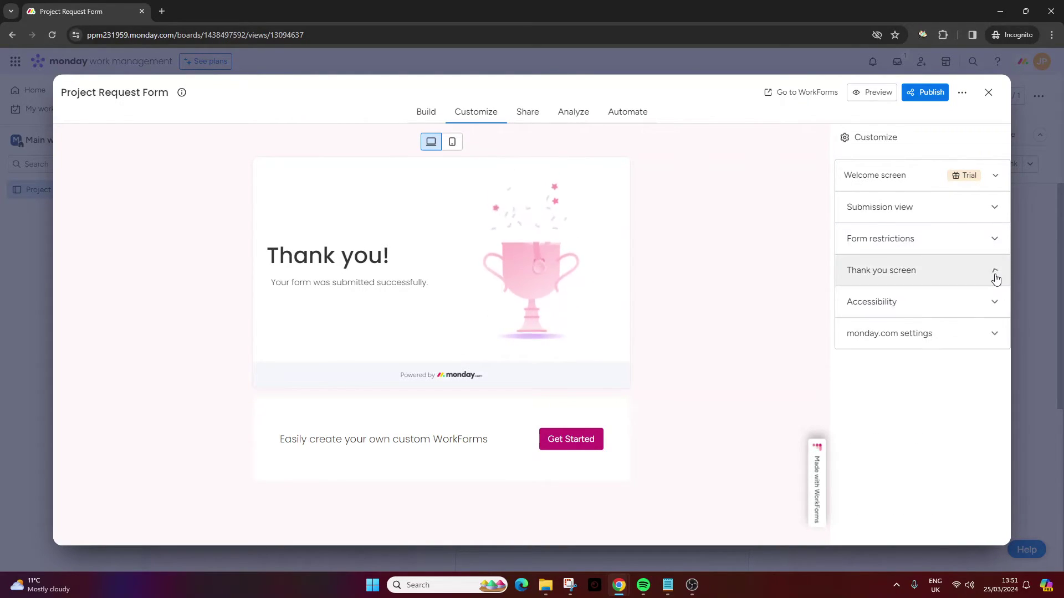
pyautogui.click(951, 309)
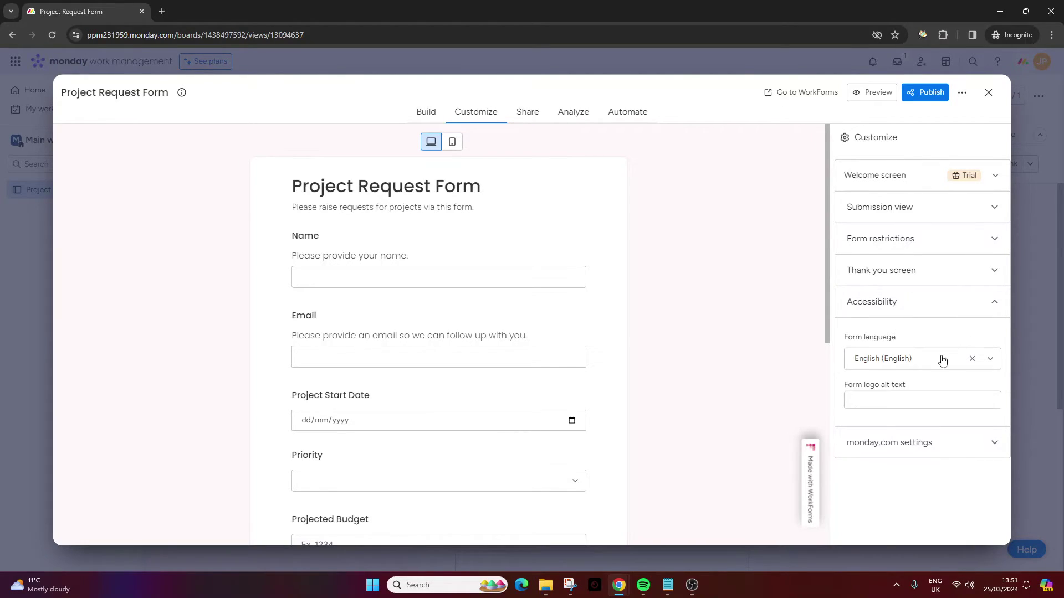
pyautogui.click(957, 443)
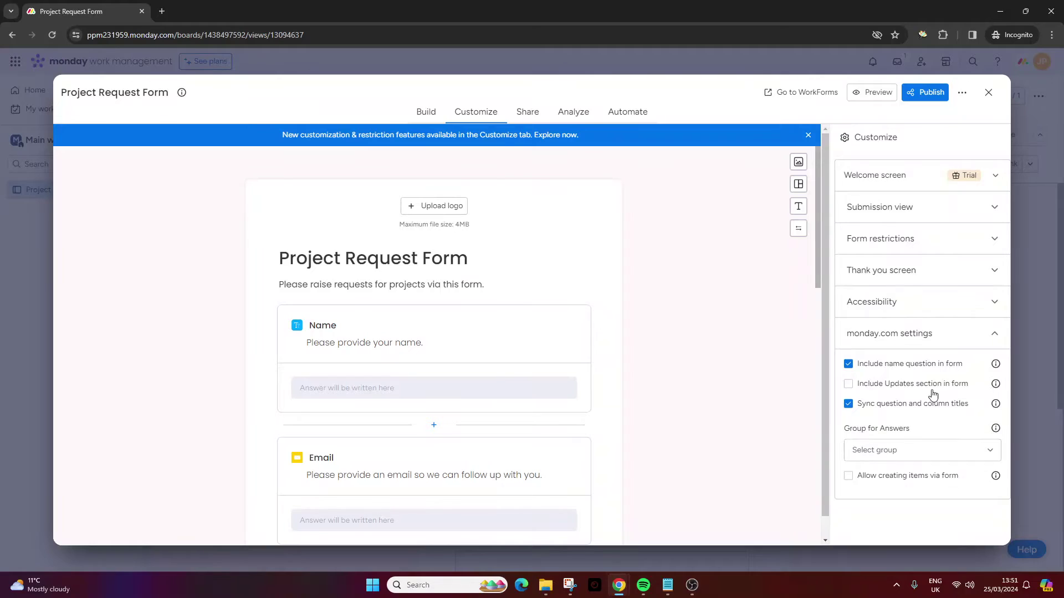
pyautogui.click(909, 337)
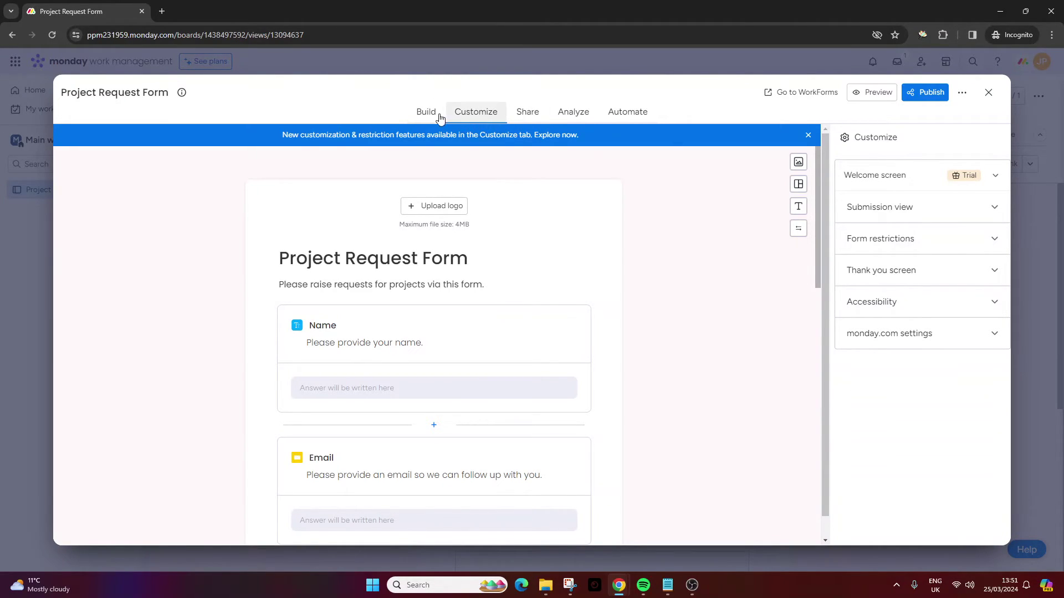
# On the Share tab, leave Shorten URL unchecked so the full link shows, then select the public-access note.
pyautogui.click(468, 115)
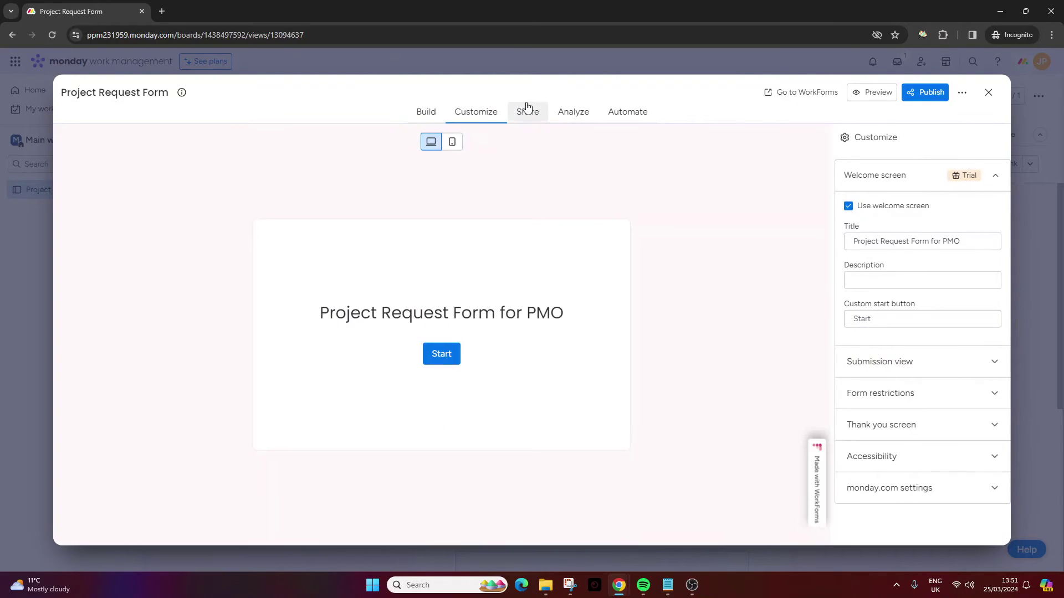
pyautogui.click(527, 111)
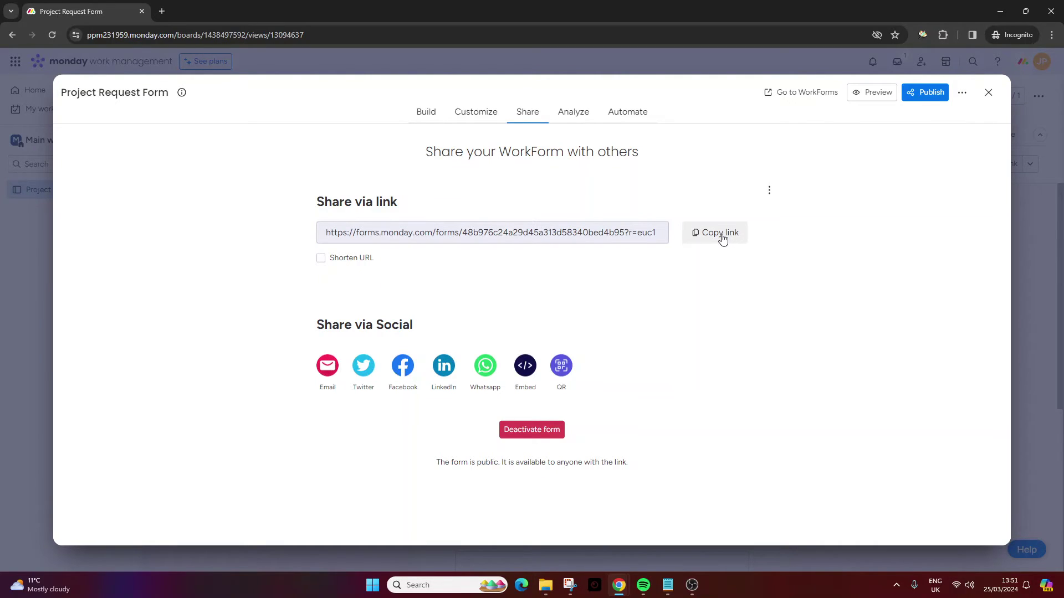
pyautogui.click(320, 259)
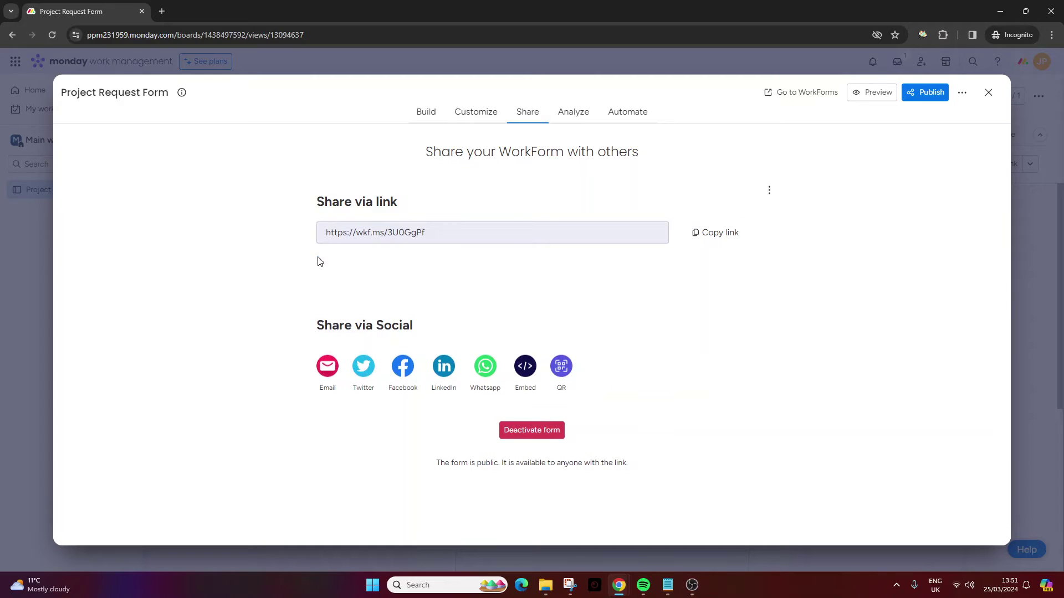
pyautogui.click(320, 259)
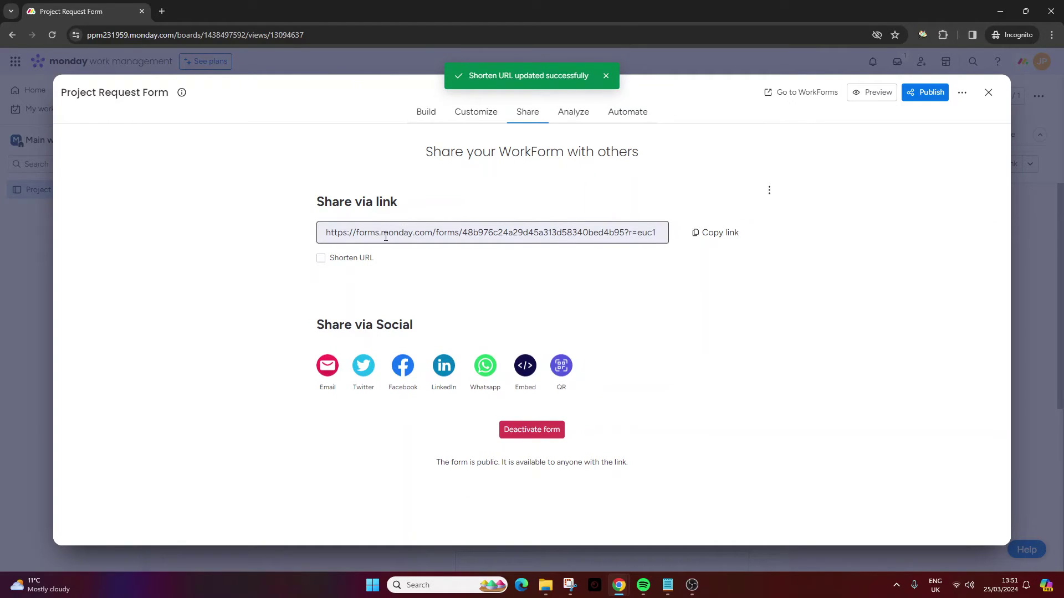
pyautogui.click(320, 258)
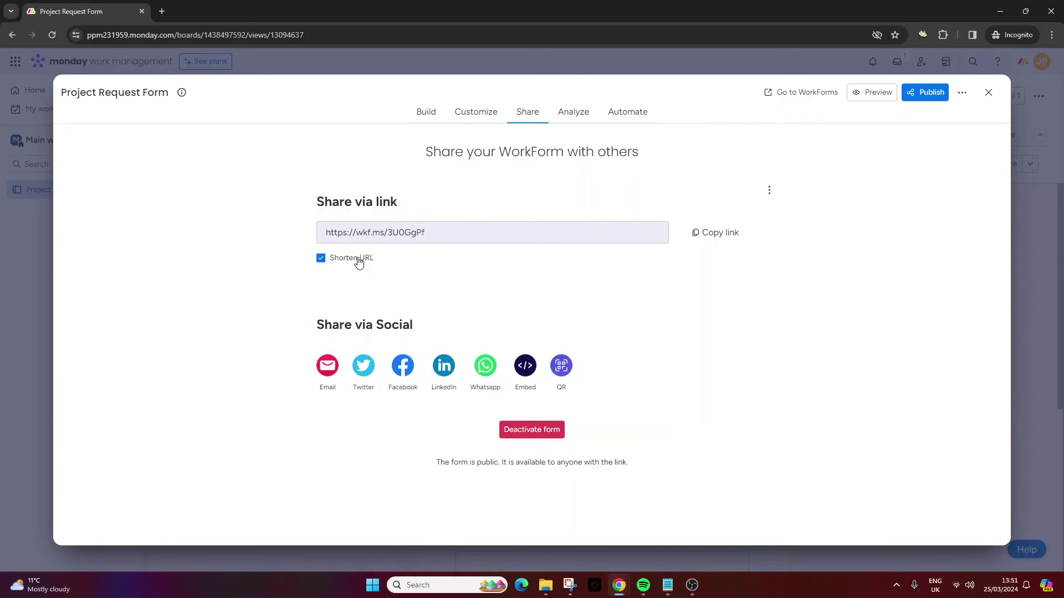
pyautogui.click(359, 263)
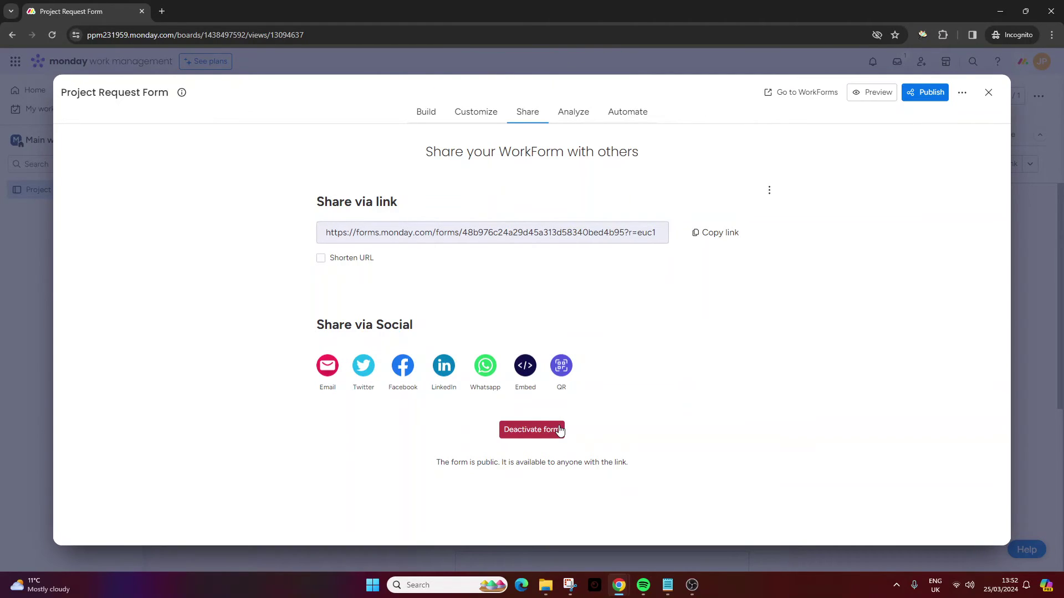
pyautogui.tripleClick(487, 462)
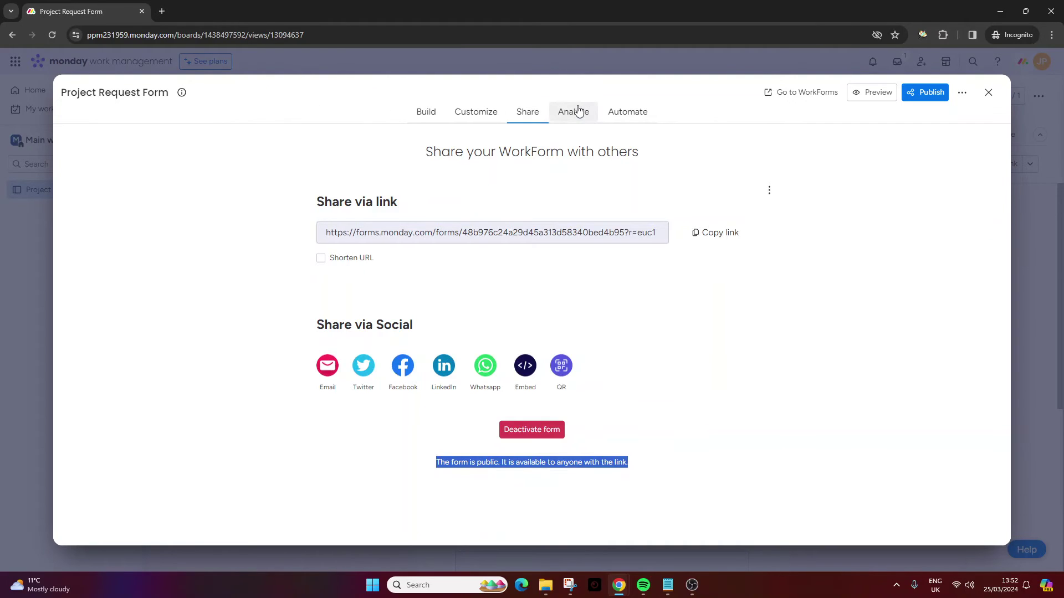
# Review each question's collected answers on the Analyze Summary page, then move to the Automate page.
pyautogui.click(577, 111)
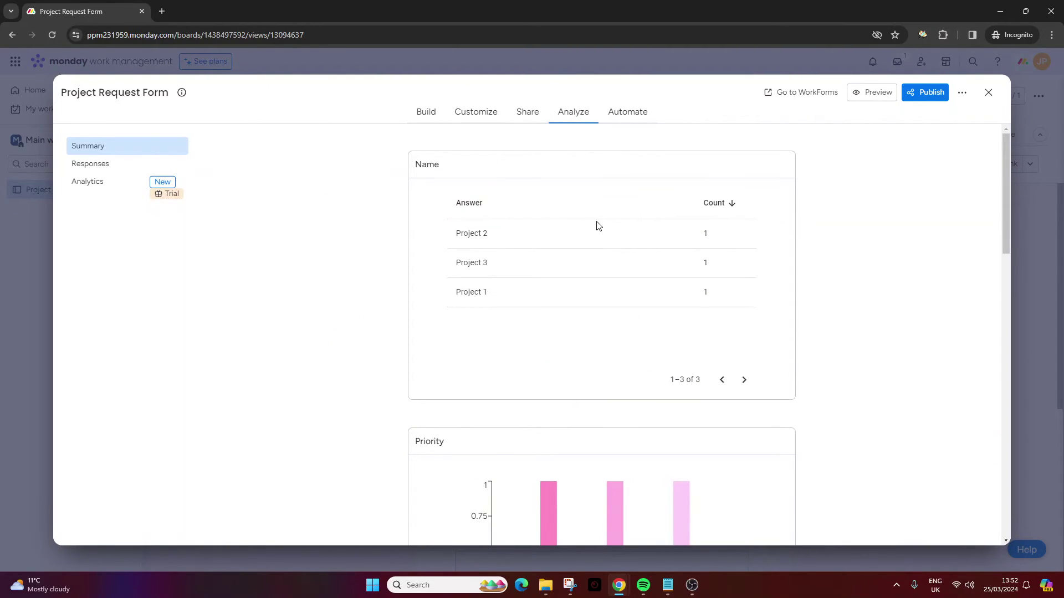
pyautogui.scroll(-5, 586, 226)
pyautogui.scroll(-5, 684, 329)
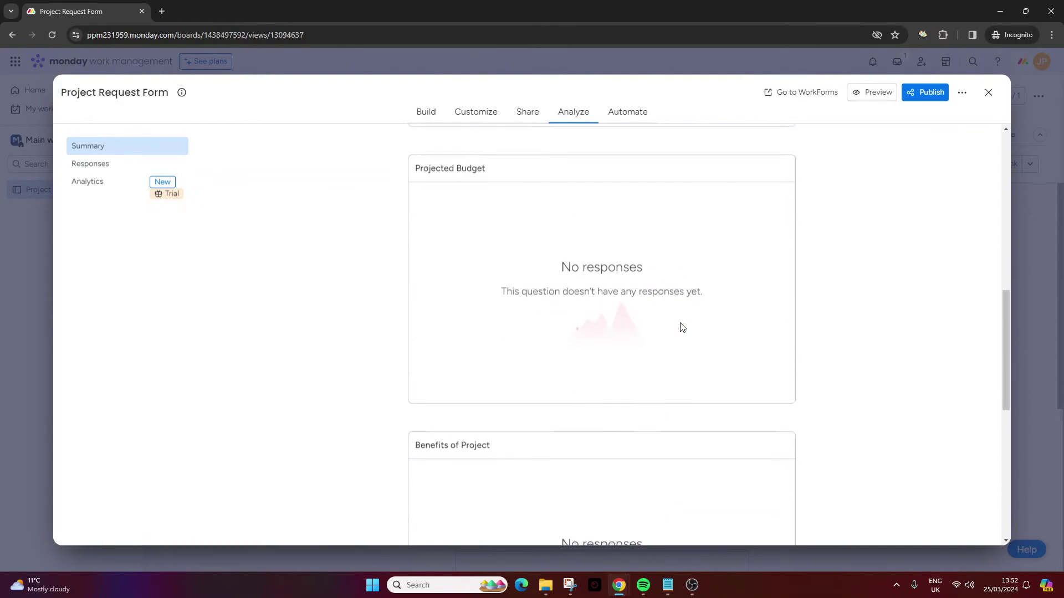
pyautogui.scroll(-4, 674, 467)
pyautogui.scroll(-4, 662, 398)
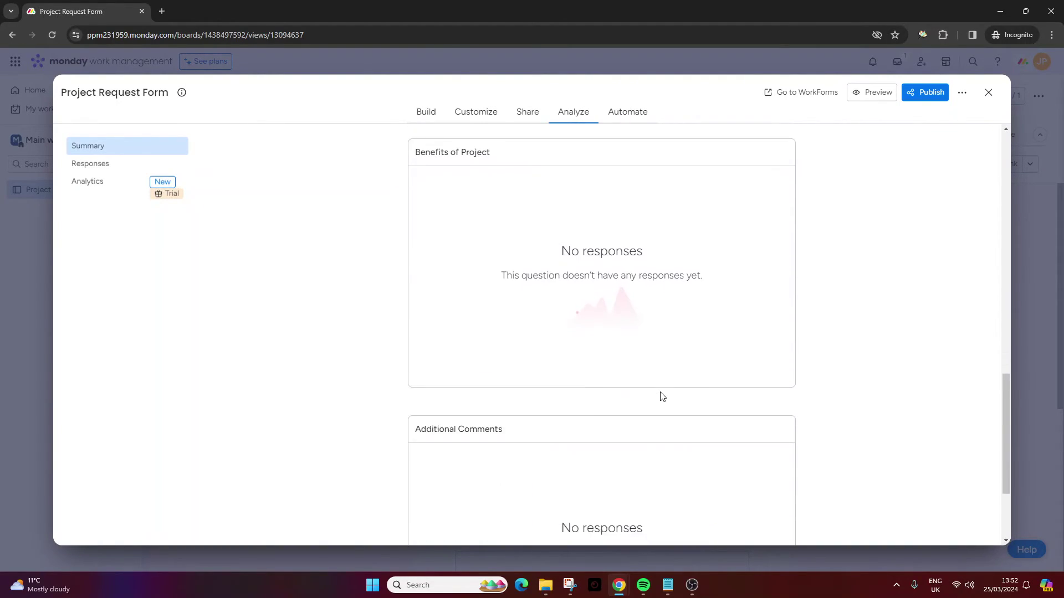
pyautogui.scroll(5, 663, 398)
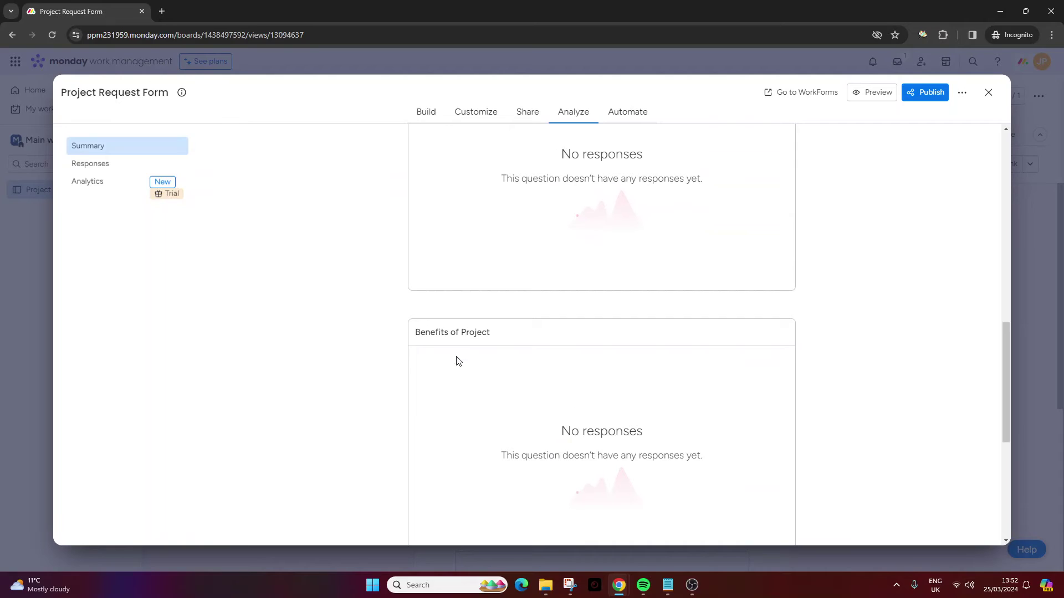
pyautogui.scroll(4, 499, 343)
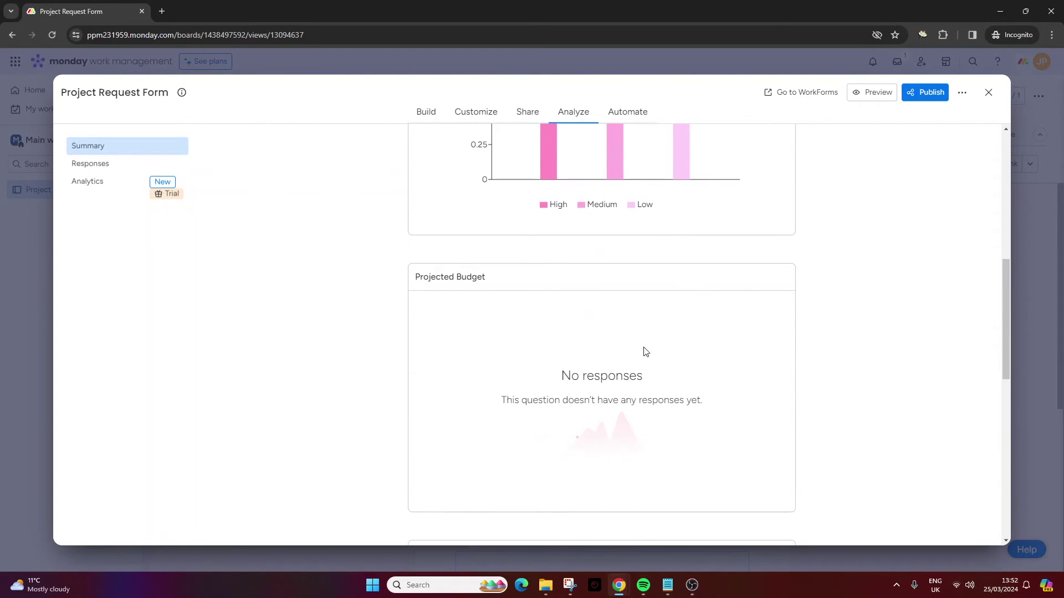
pyautogui.scroll(5, 496, 361)
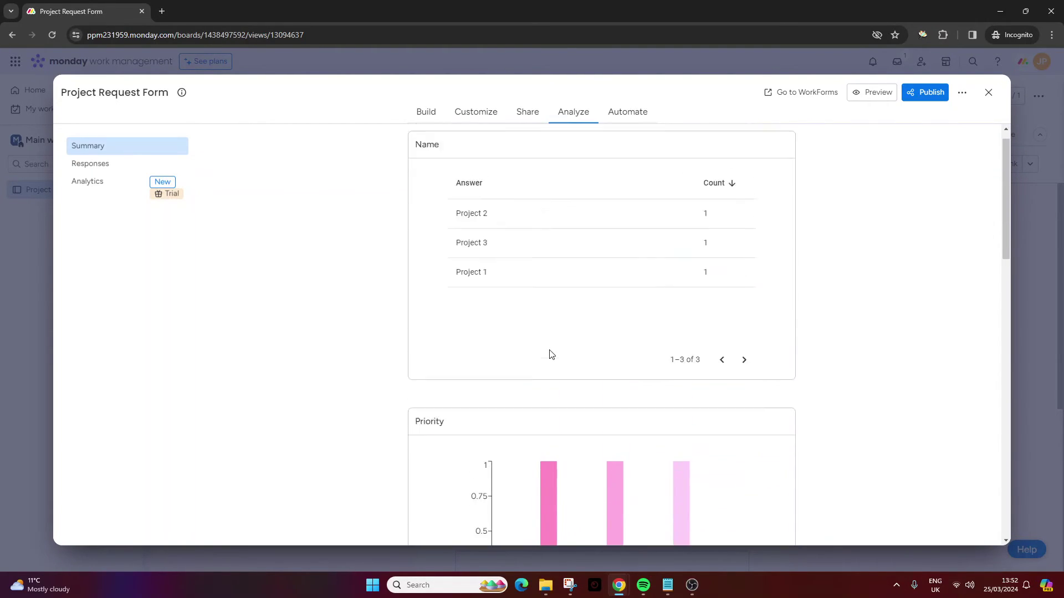
pyautogui.click(617, 123)
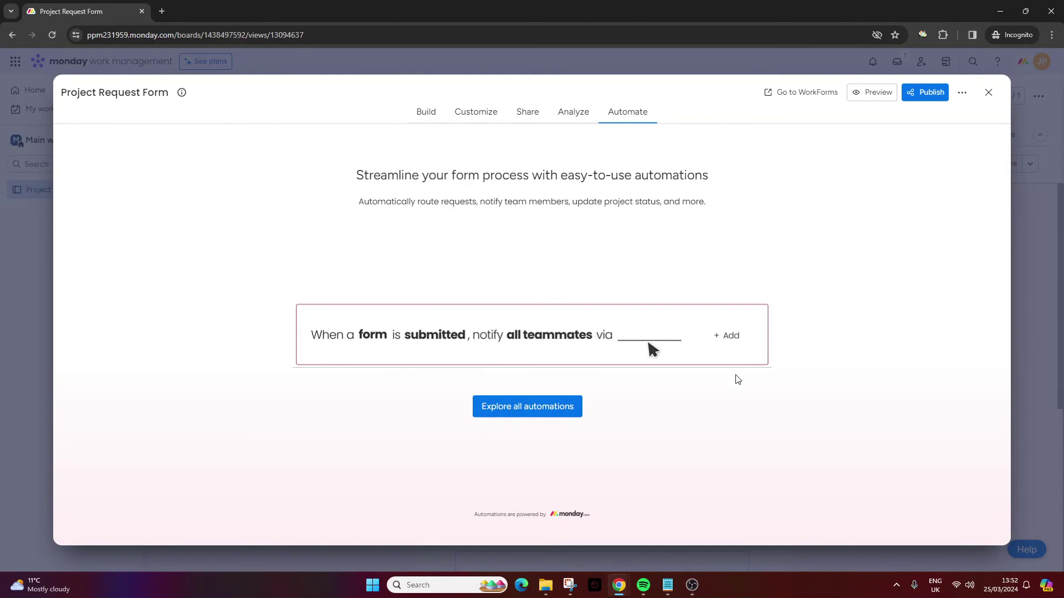
# Explore all automations and browse the Featured and Notifications templates in the Automation center.
pyautogui.click(550, 409)
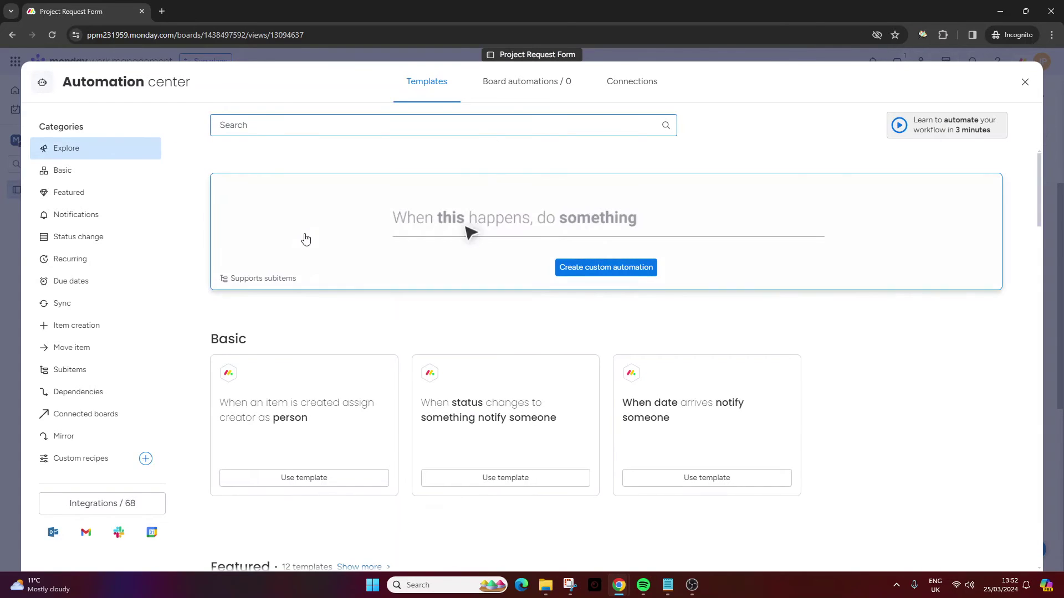
pyautogui.scroll(-6, 480, 288)
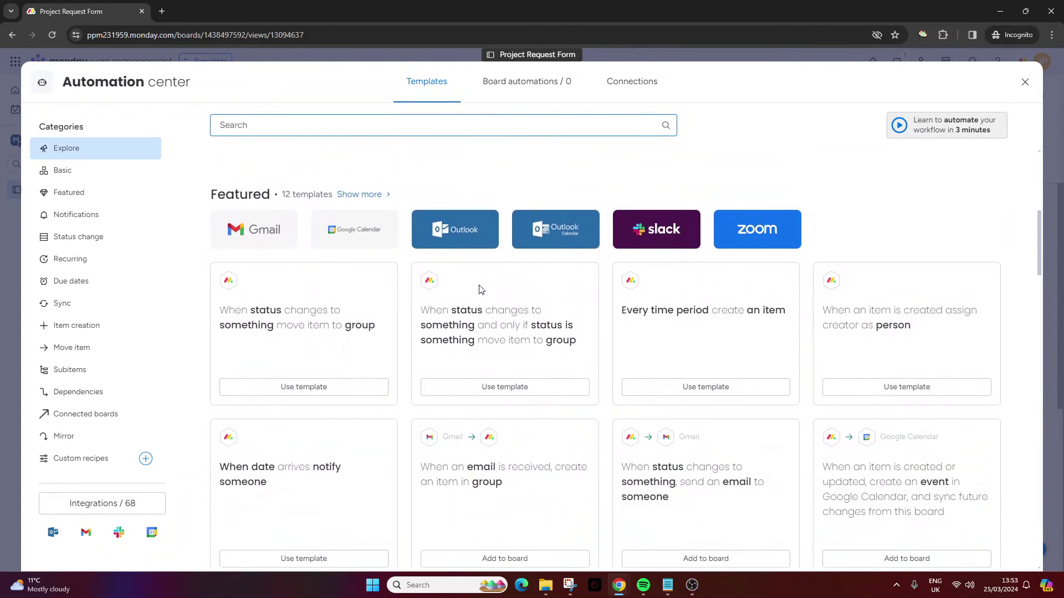
pyautogui.scroll(6, 454, 277)
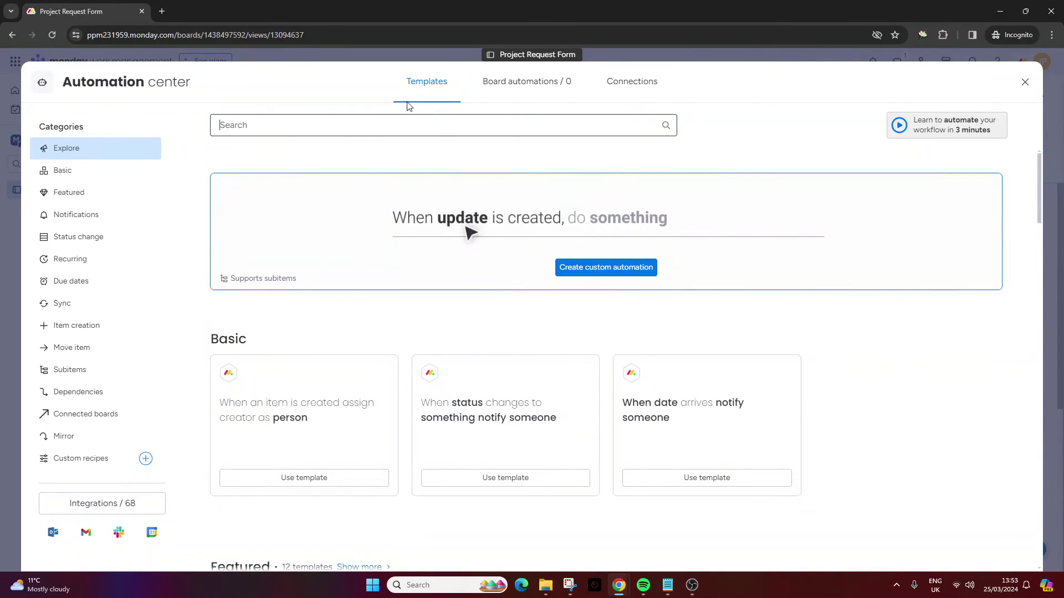
pyautogui.scroll(-2, 402, 199)
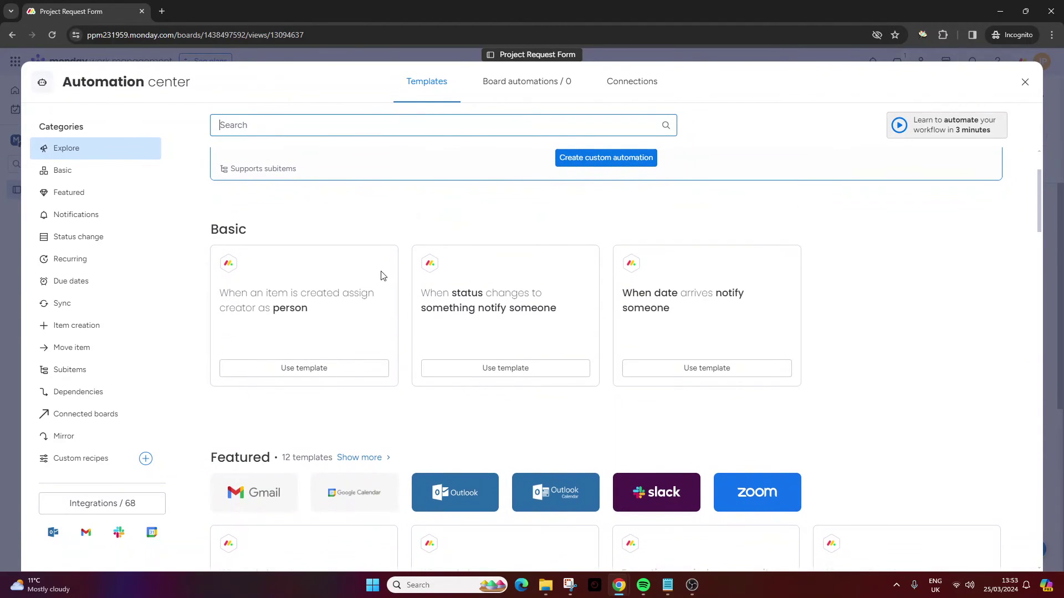
pyautogui.scroll(-1, 427, 269)
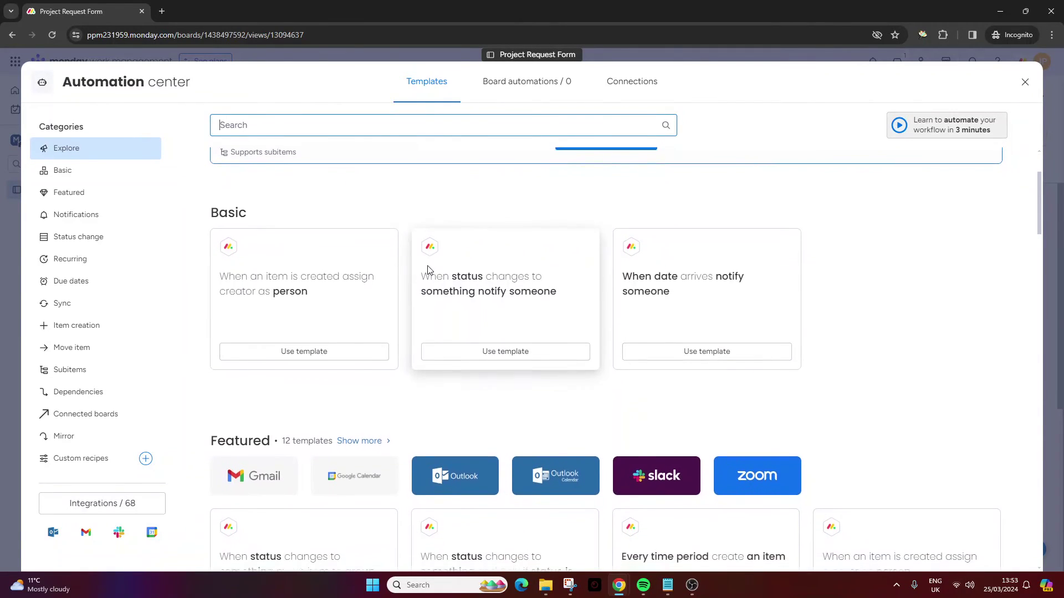
pyautogui.scroll(-3, 428, 269)
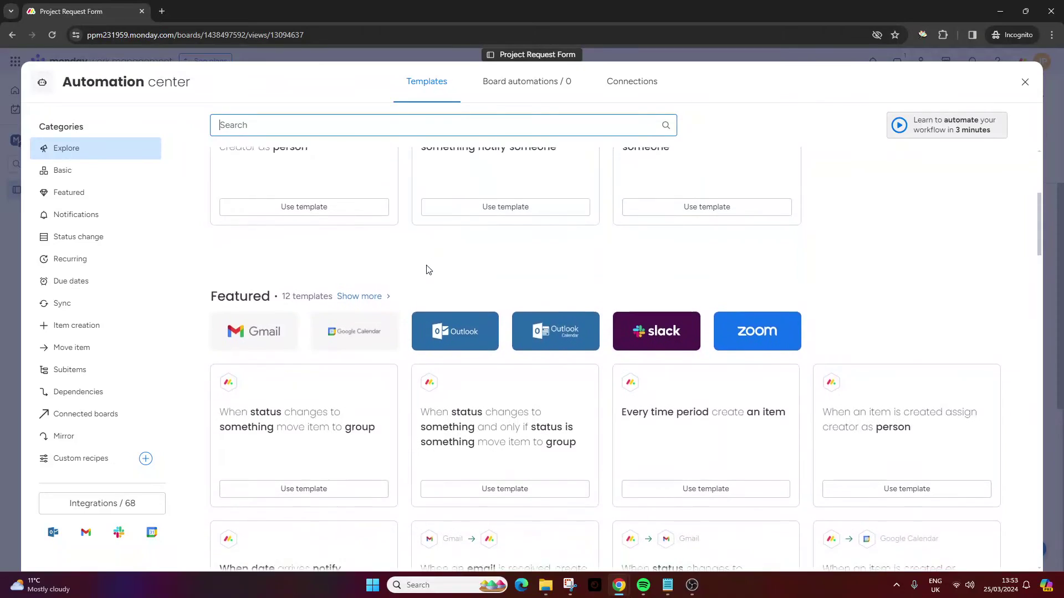
pyautogui.scroll(-2, 428, 269)
pyautogui.scroll(-1, 733, 332)
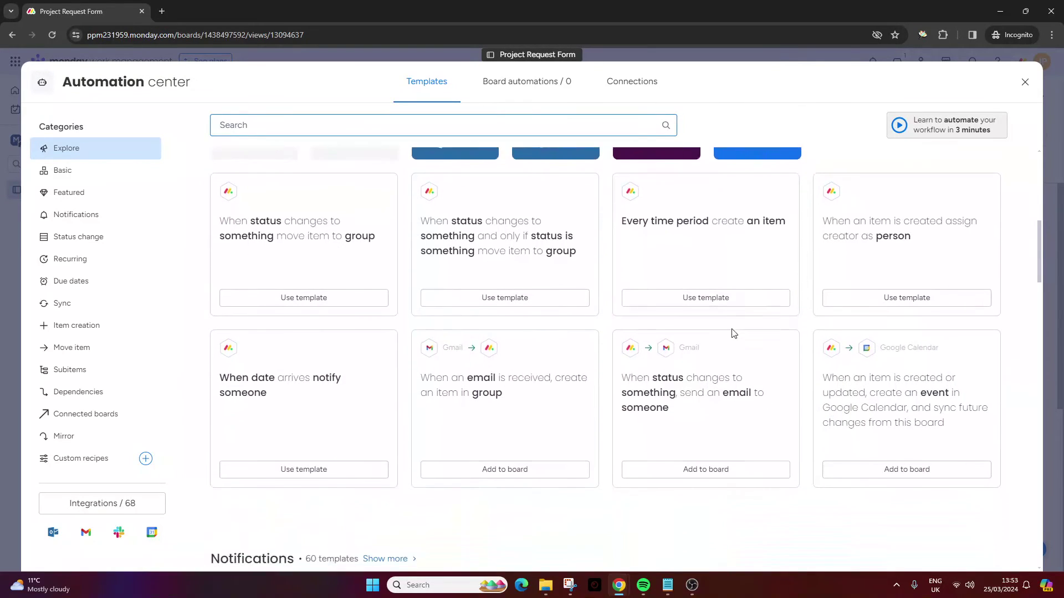
pyautogui.scroll(-1, 733, 332)
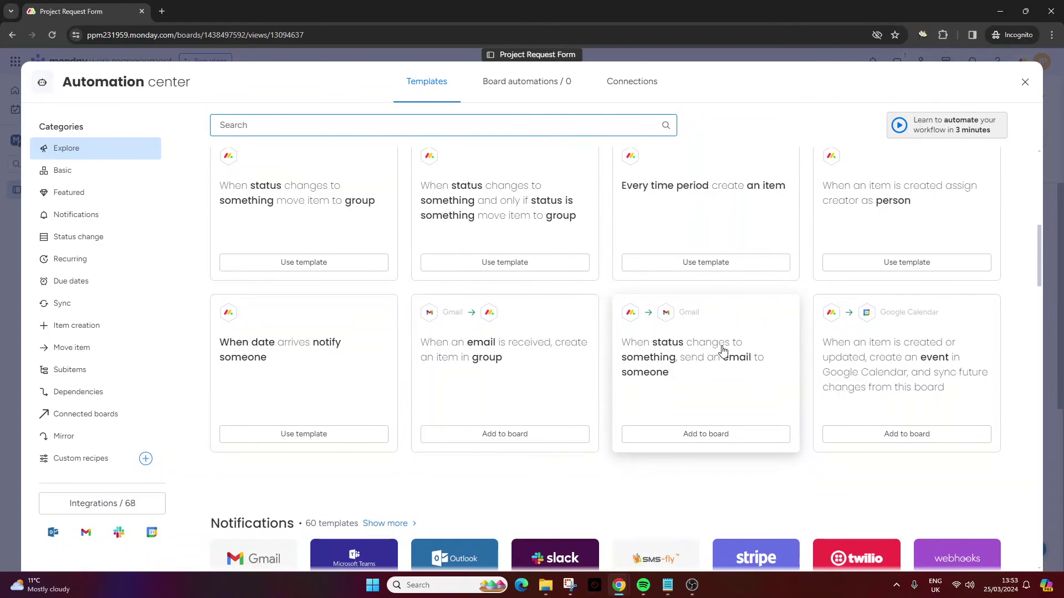
pyautogui.scroll(-2, 750, 371)
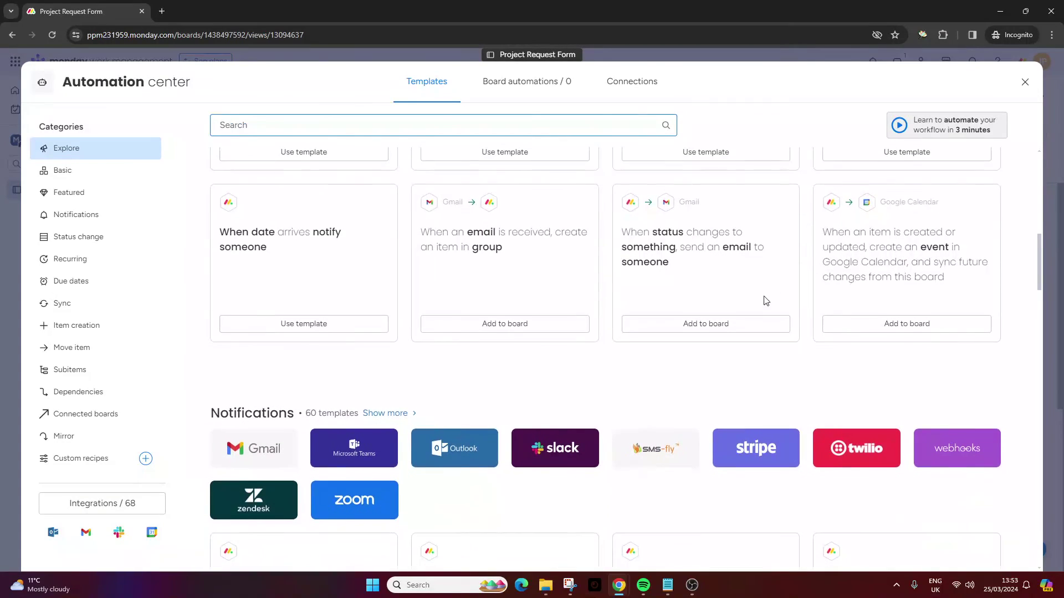
pyautogui.scroll(-3, 765, 301)
pyautogui.scroll(-4, 643, 277)
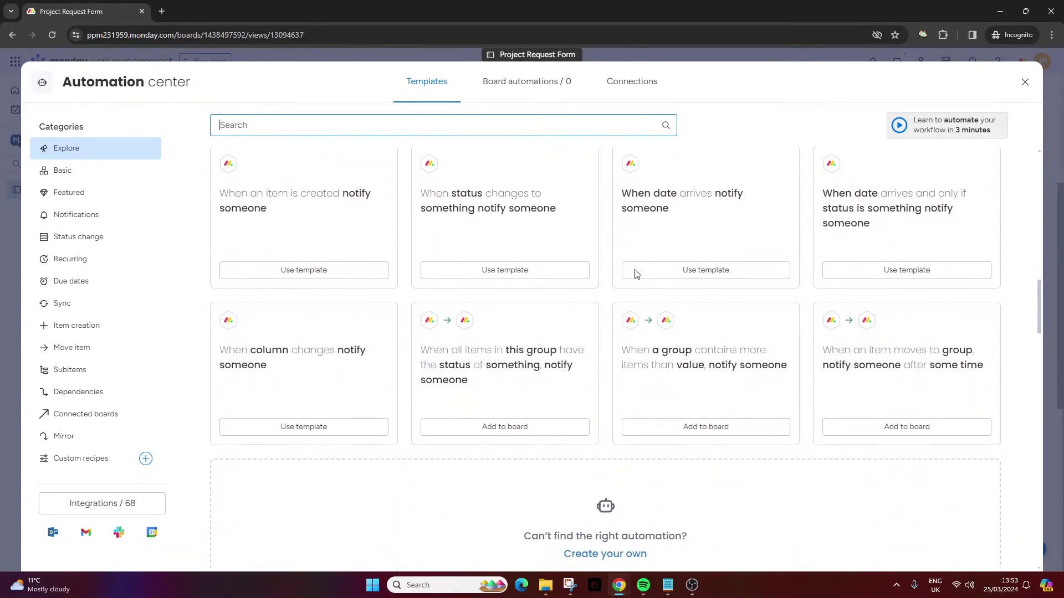
pyautogui.scroll(7, 636, 274)
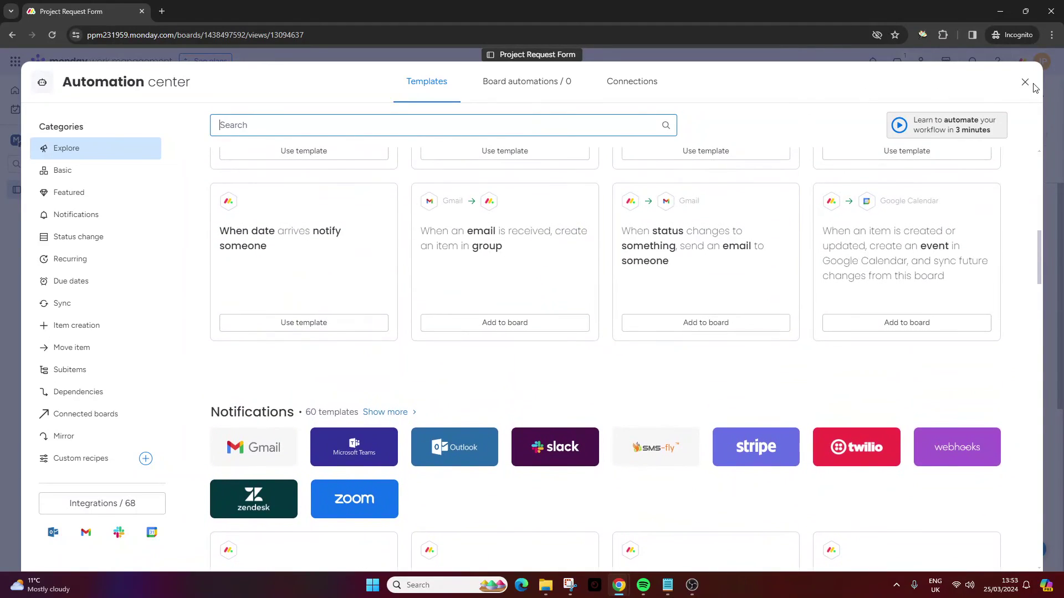
# Close the Automation center, dismiss the email integrations promo, and show the Main Table of three projects.
pyautogui.click(1025, 82)
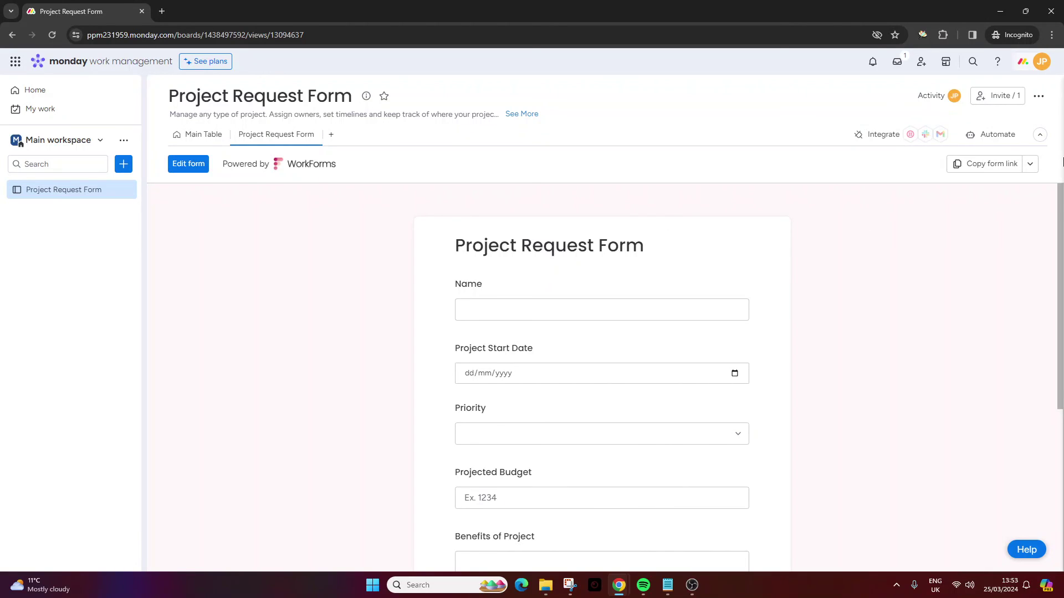
pyautogui.click(200, 136)
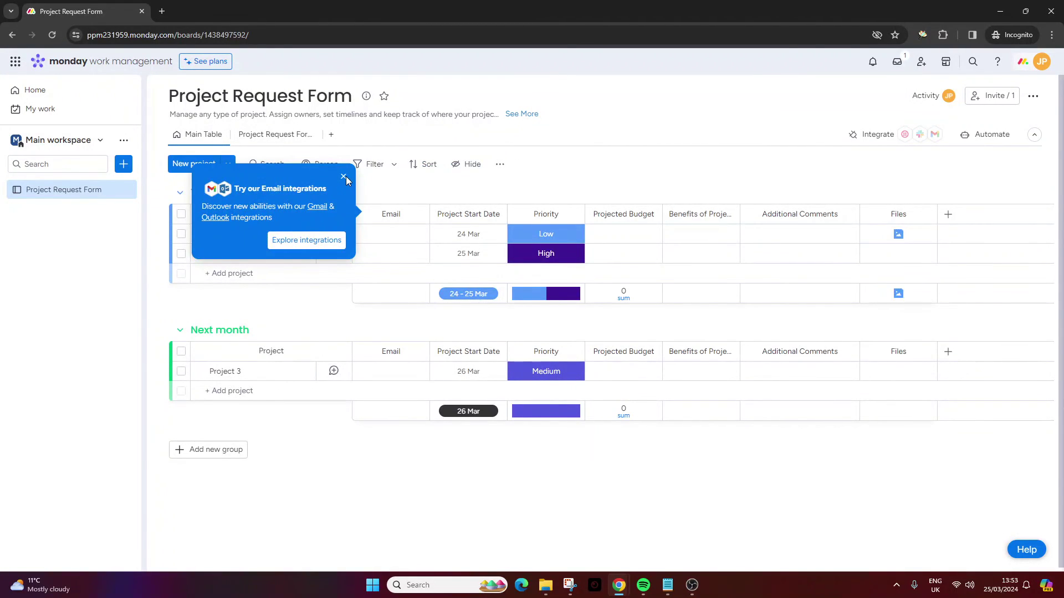
pyautogui.click(345, 176)
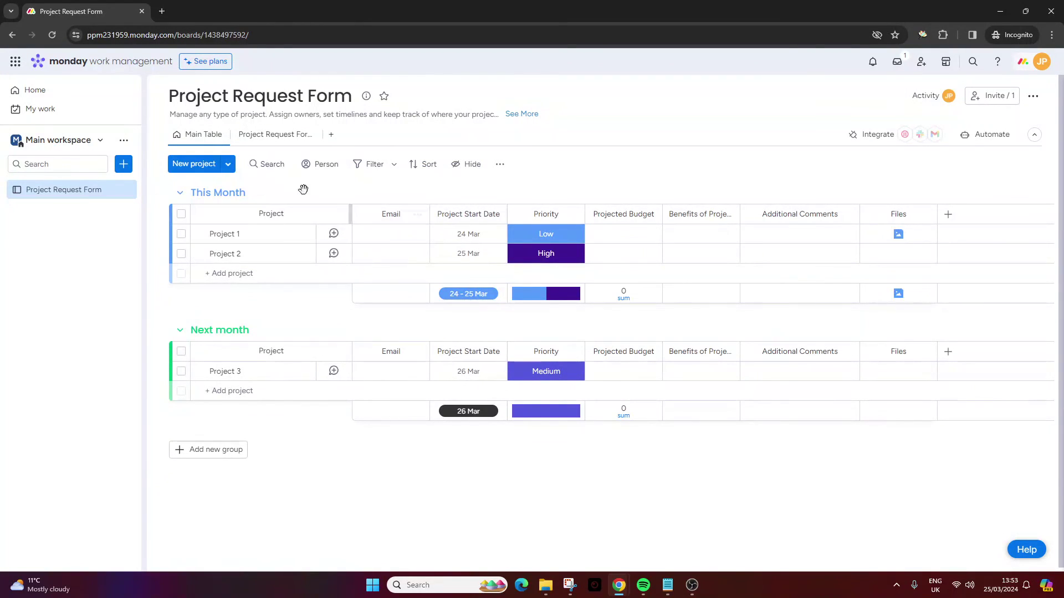
pyautogui.click(267, 136)
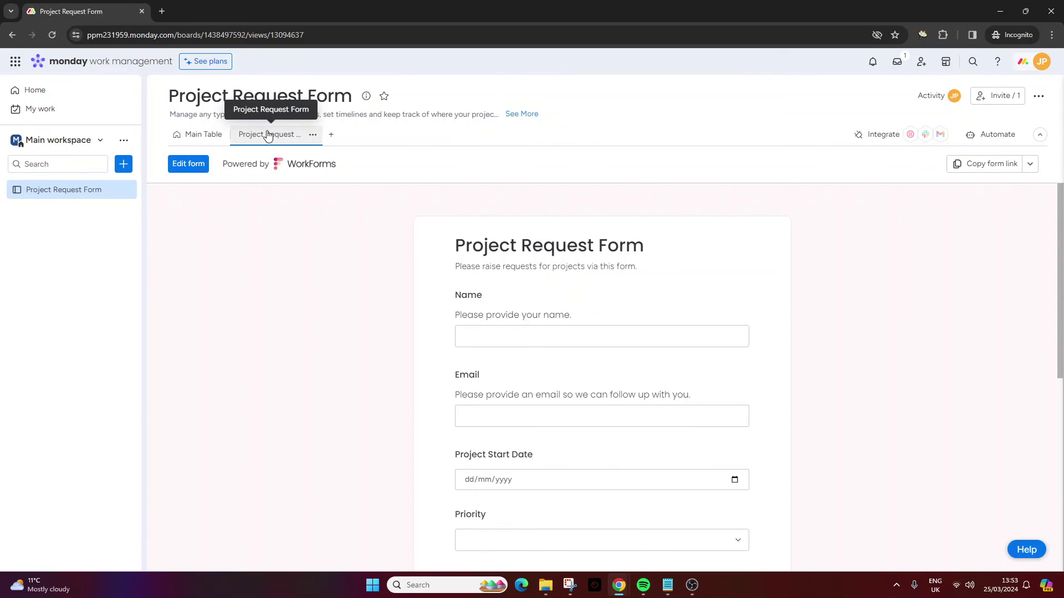
pyautogui.click(314, 135)
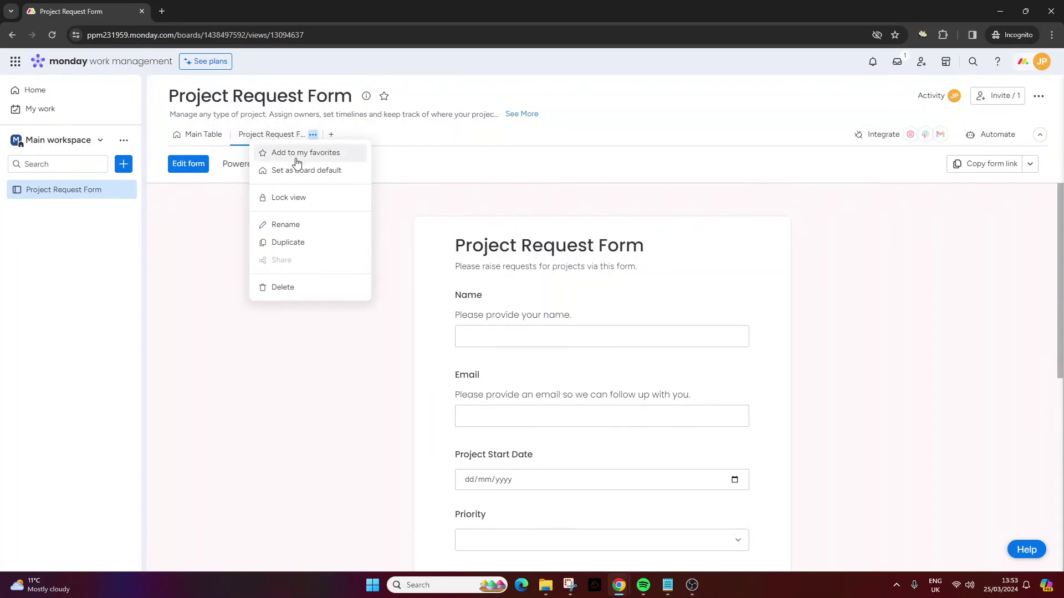
pyautogui.click(204, 135)
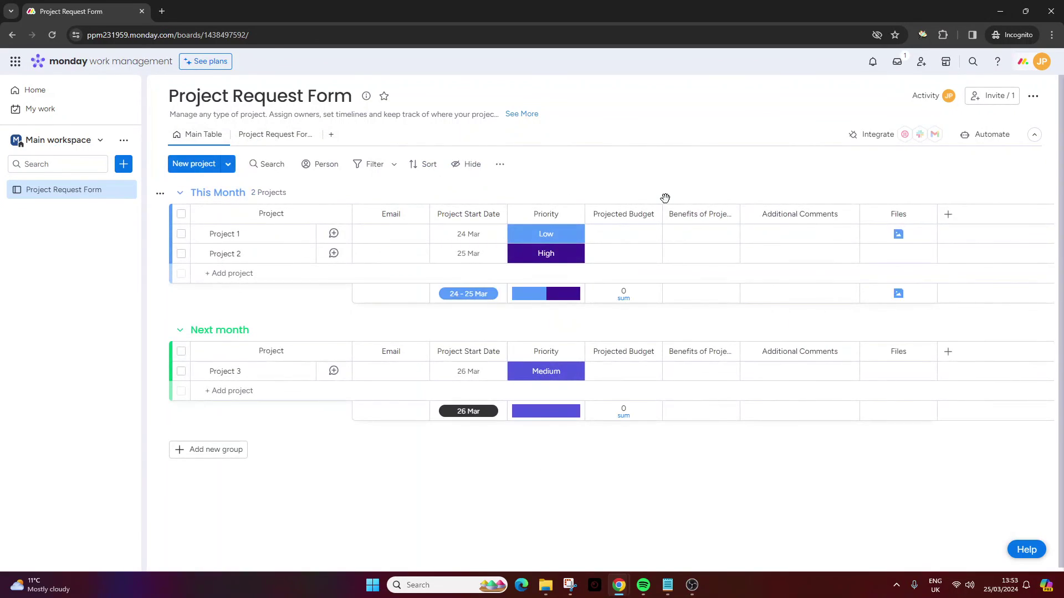